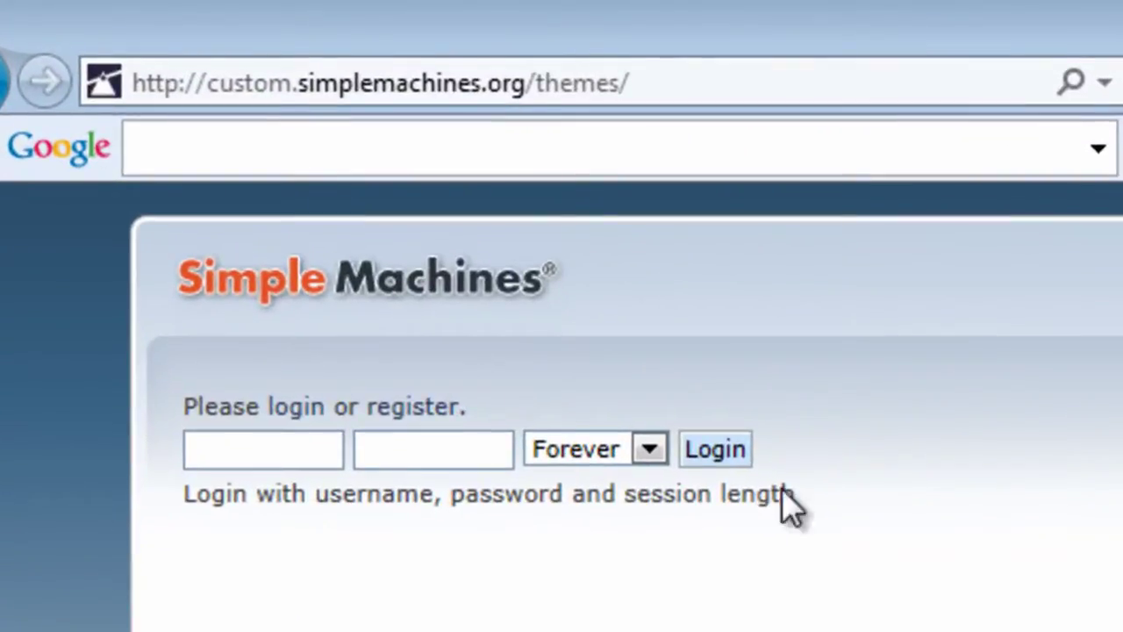
Step: List the themes made for SMF 2.0.1 and scroll down to Adk Cool Black
left_click(488, 88)
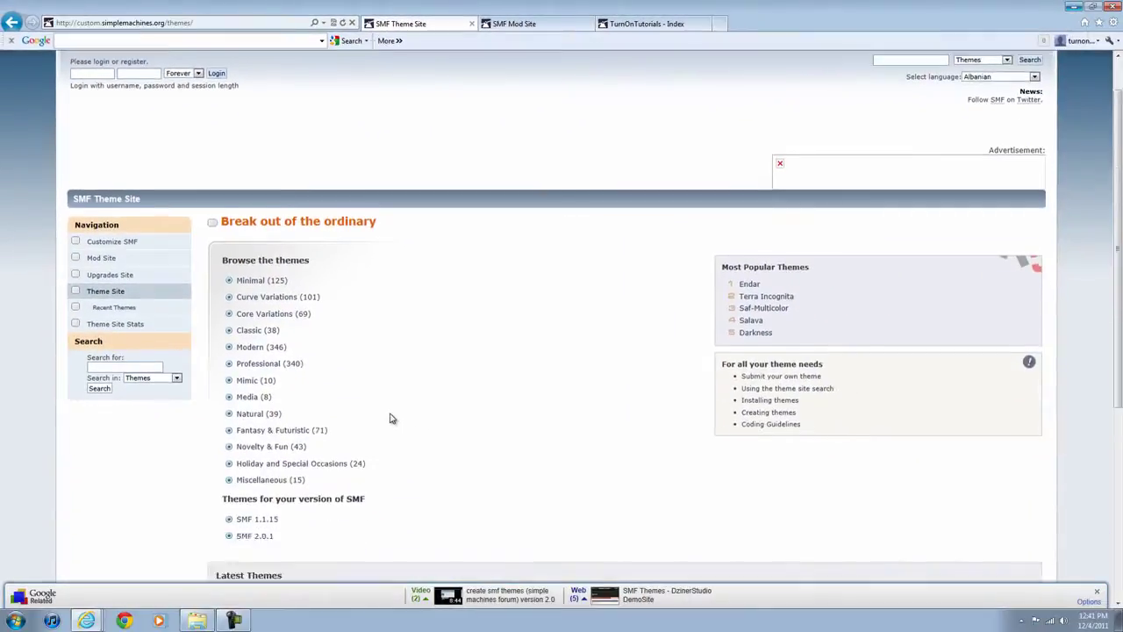
scroll(391, 418, "down", 3)
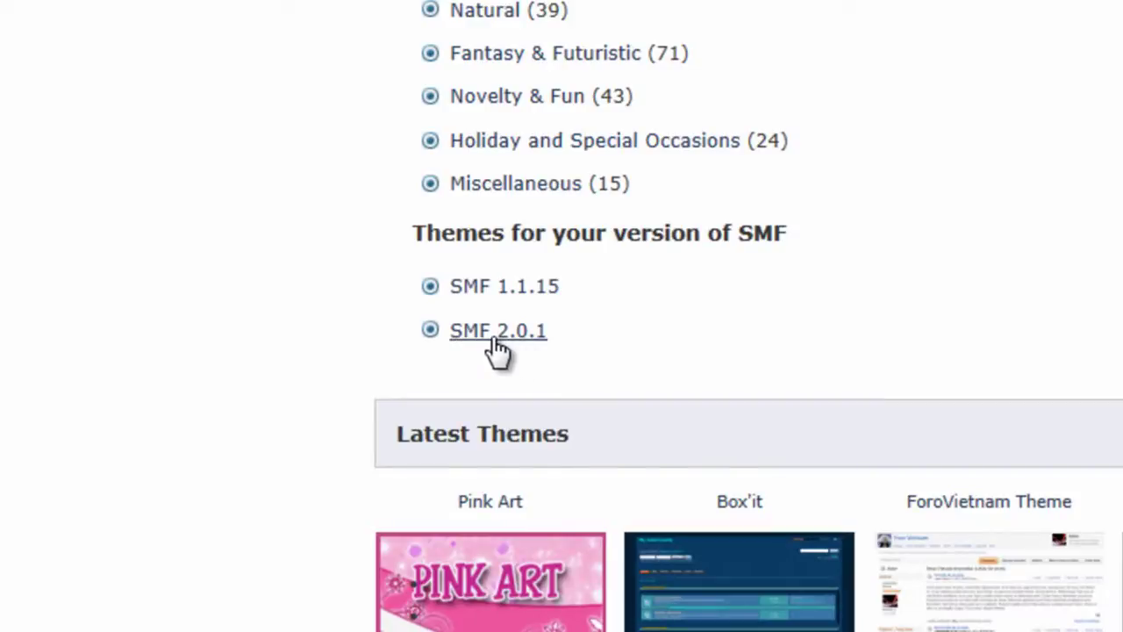
left_click(493, 339)
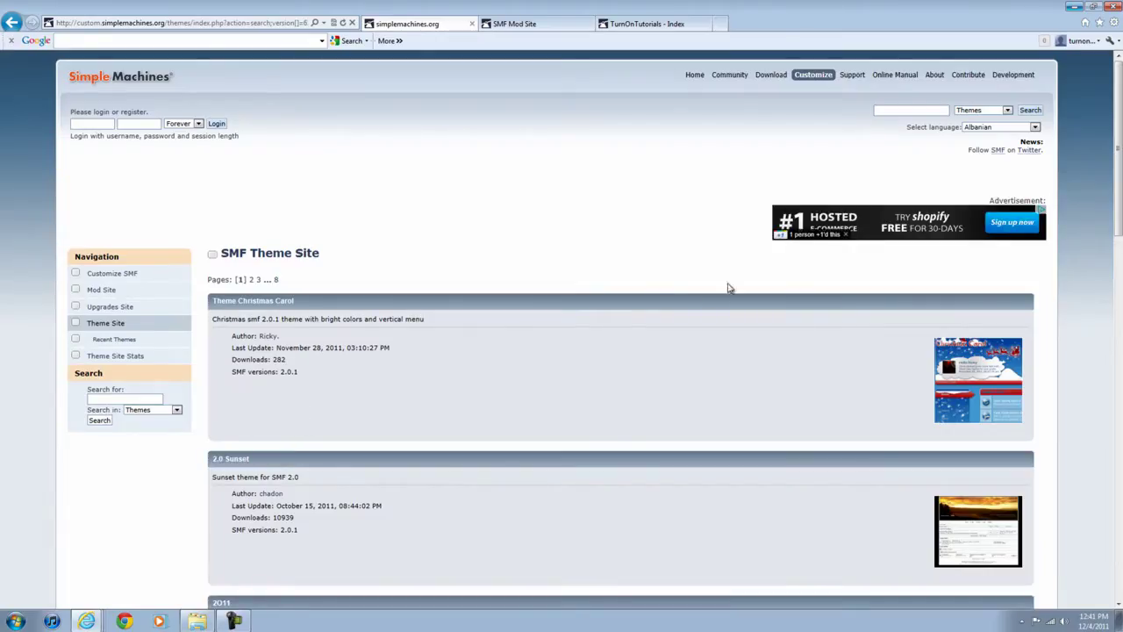
scroll(514, 411, "down", 3)
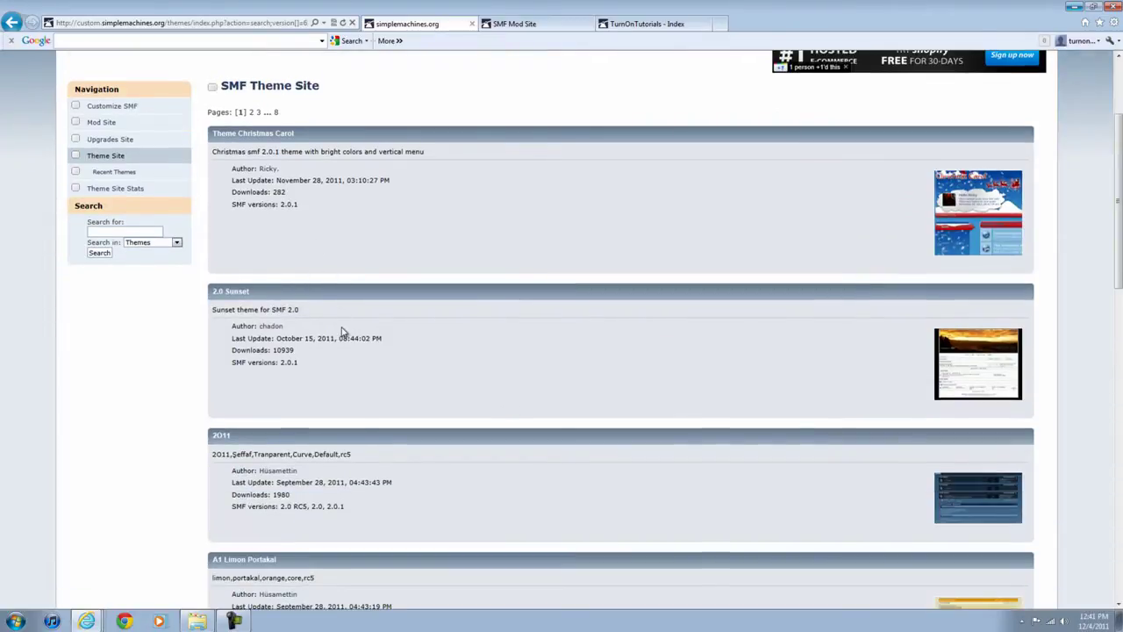
scroll(343, 336, "down", 3)
scroll(345, 337, "down", 3)
scroll(333, 366, "down", 3)
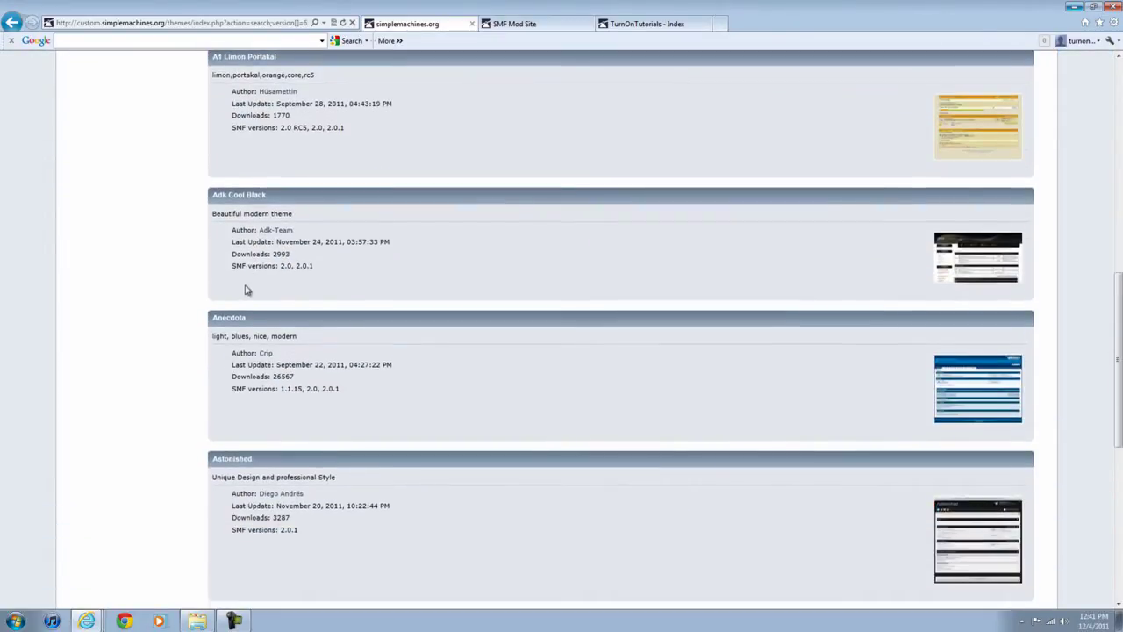
Step: Open the Adk Cool Black page, preview its screenshot, and check the Adk_CoolBlack_V2.zip file size
left_click(240, 197)
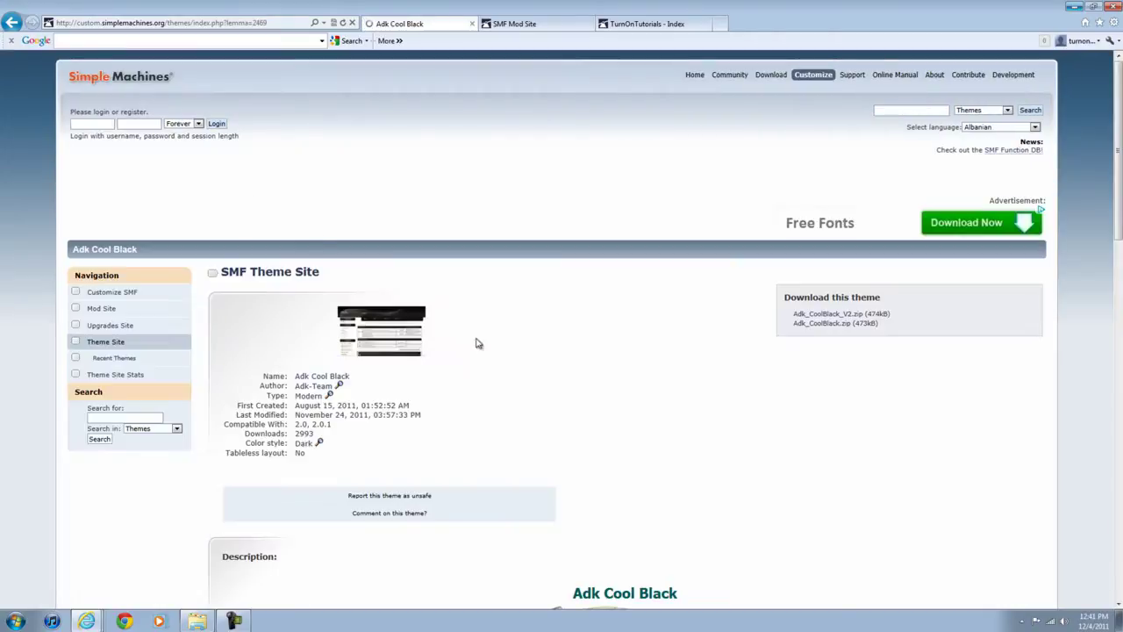
scroll(430, 367, "down", 2)
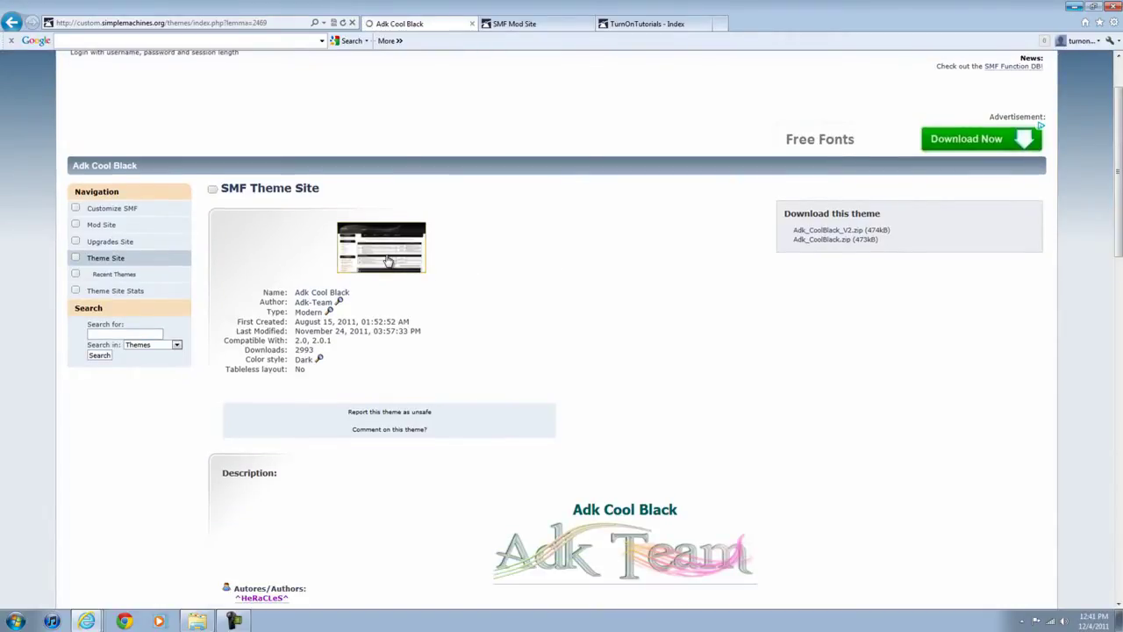
left_click(389, 259)
scroll(566, 81, "down", 1)
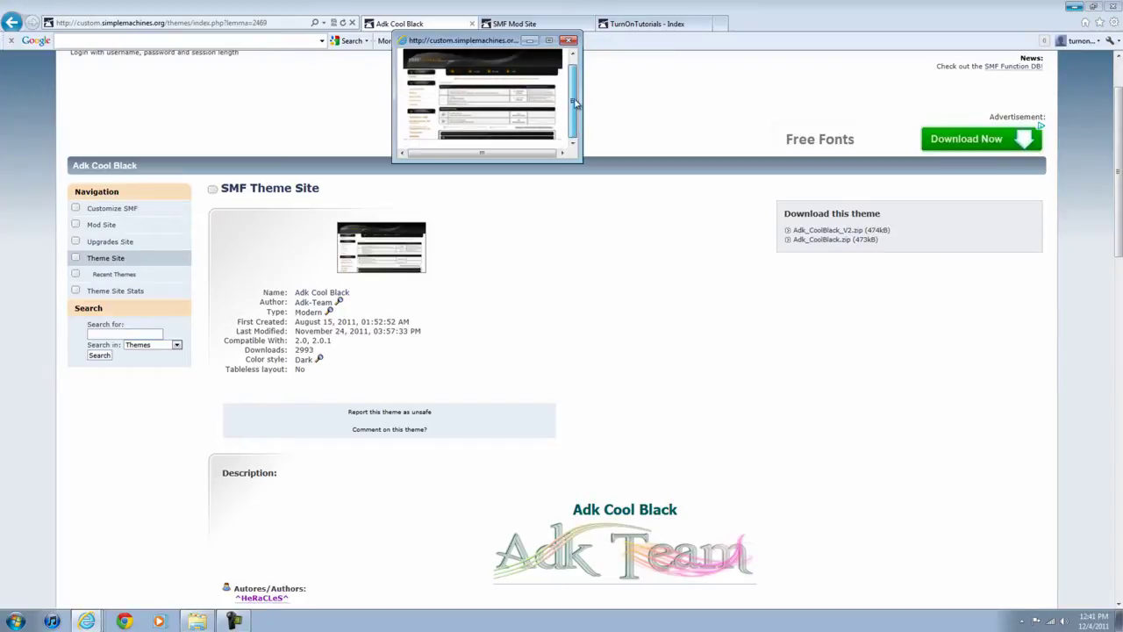
left_click(568, 40)
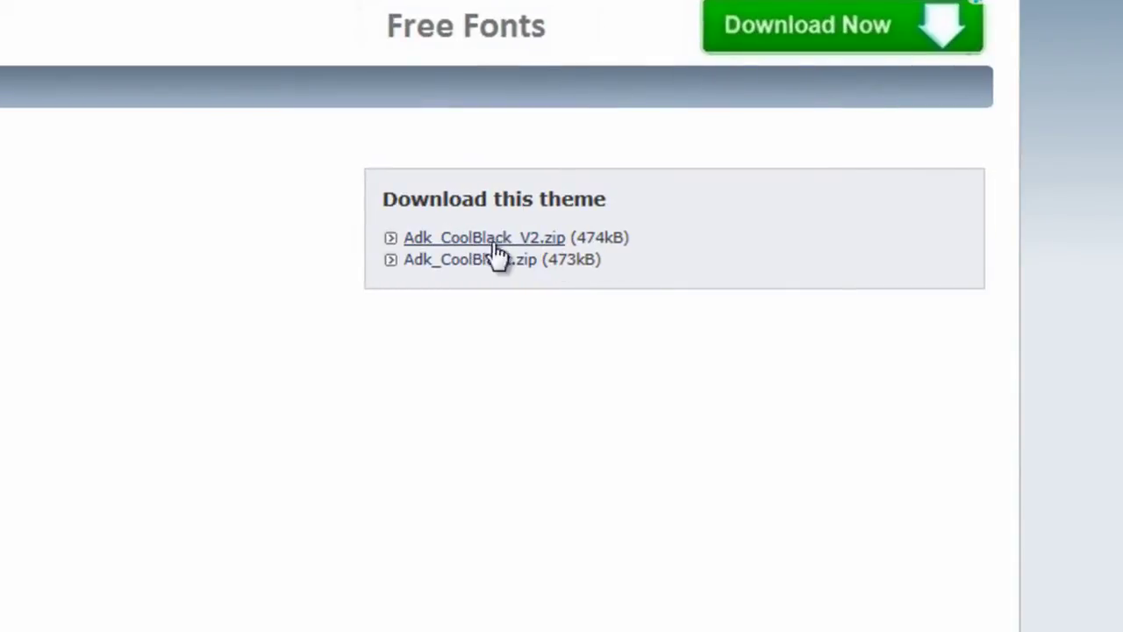
left_click_drag(627, 246, 569, 248)
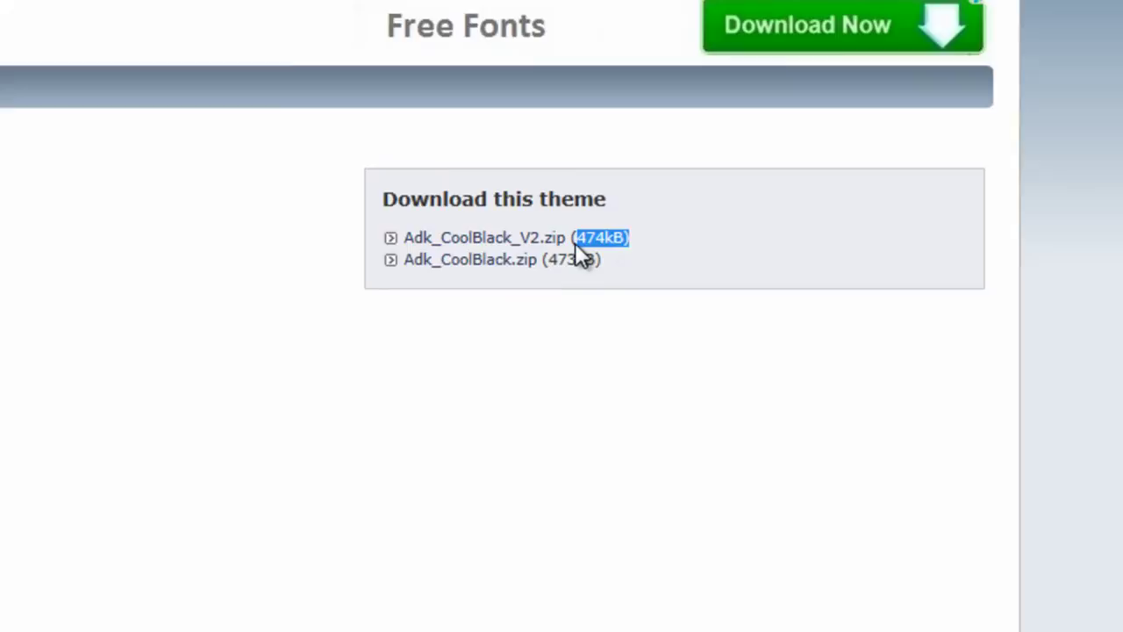
left_click(585, 373)
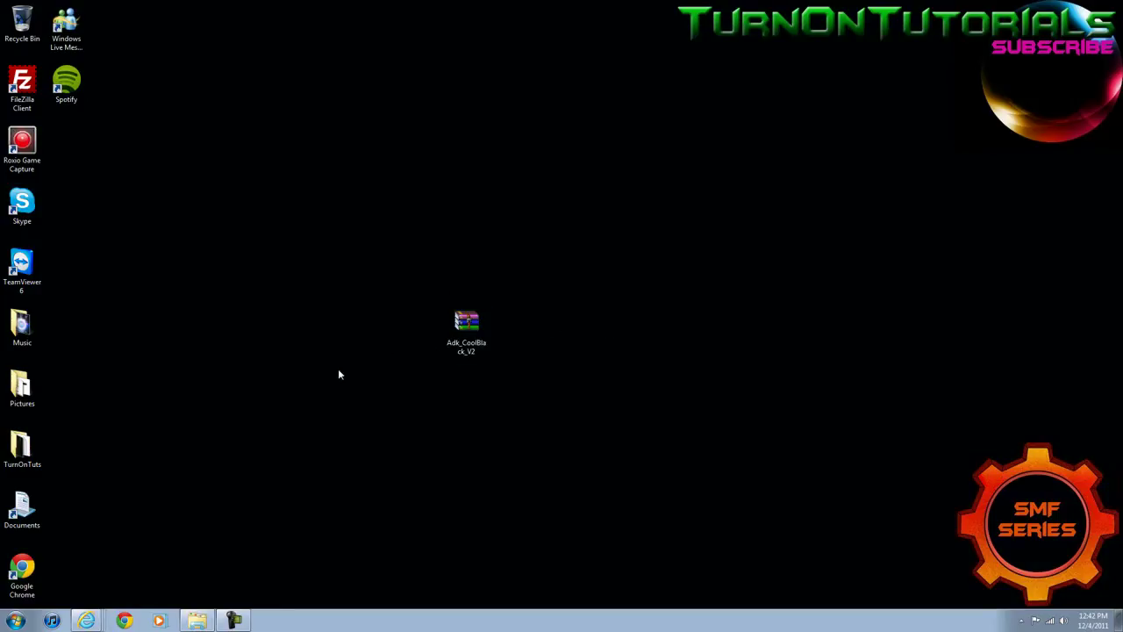
Step: Return to the forum and go to Admin's Themes and Layout settings
left_click(96, 618)
left_click(92, 619)
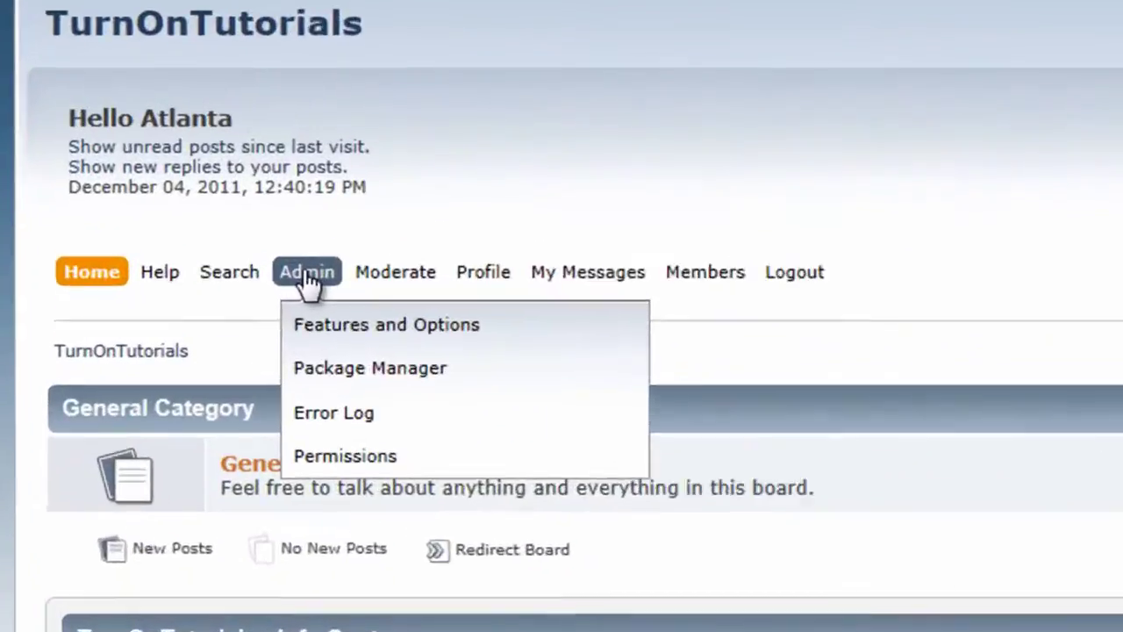
left_click(167, 171)
mouse_move(324, 349)
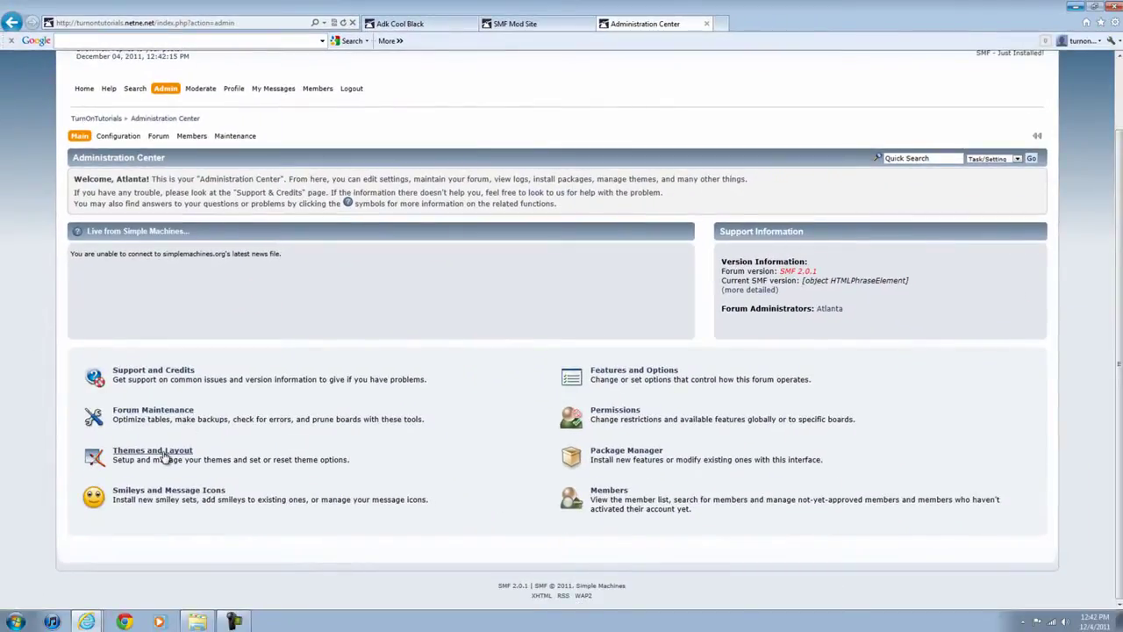
left_click(162, 453)
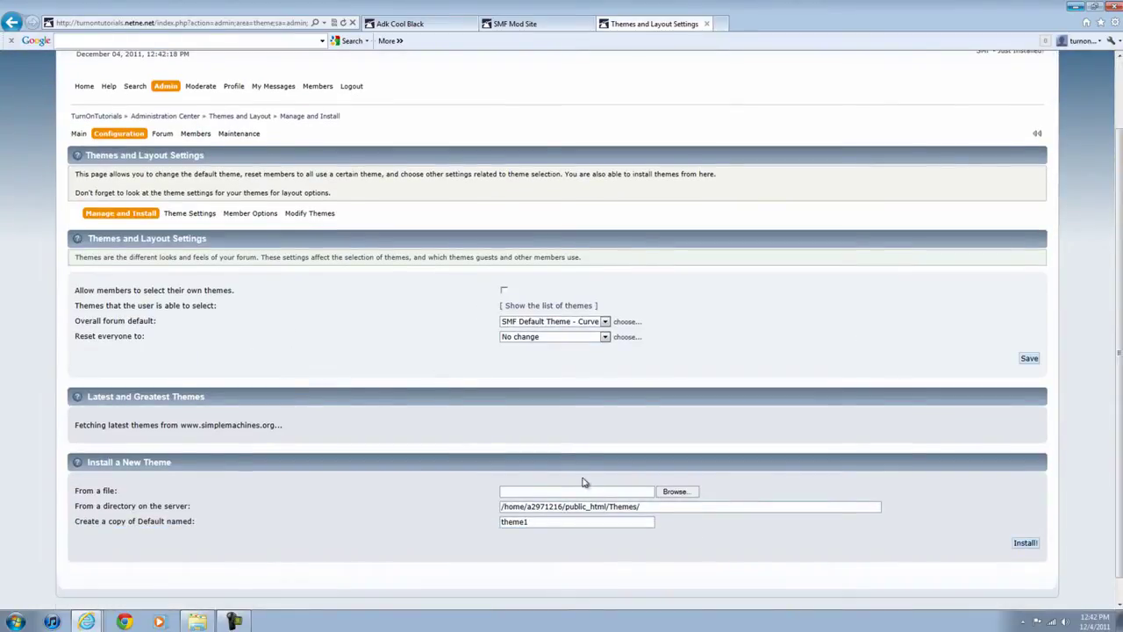
scroll(160, 459, "down", 1)
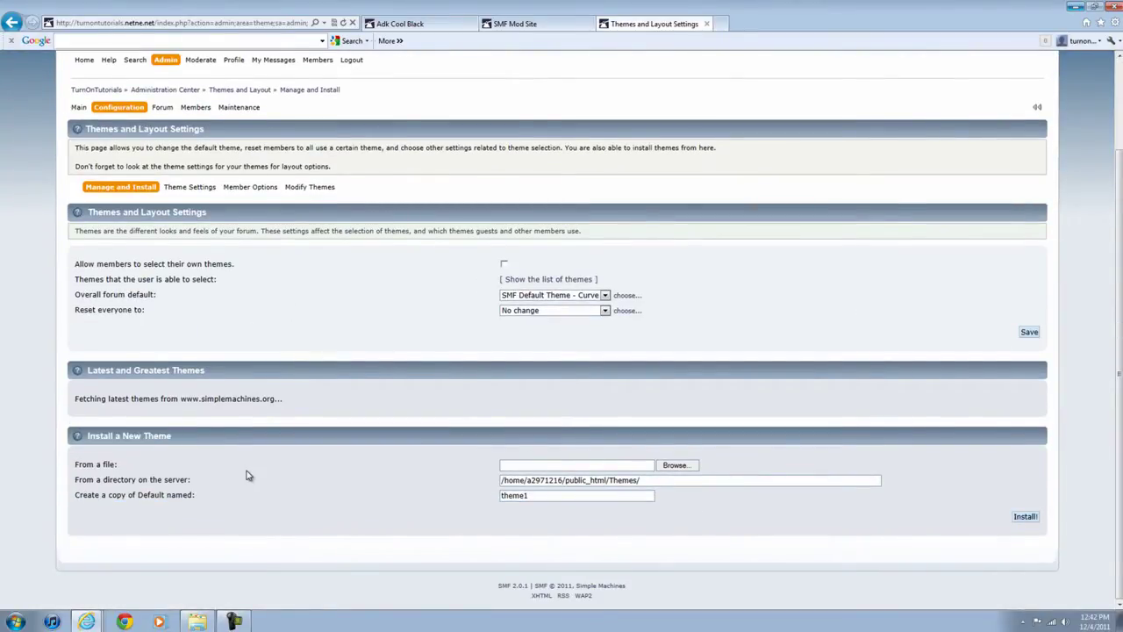
Step: Install the Adk_CoolBlack_V2 archive as a new theme and return to theme settings
left_click(676, 465)
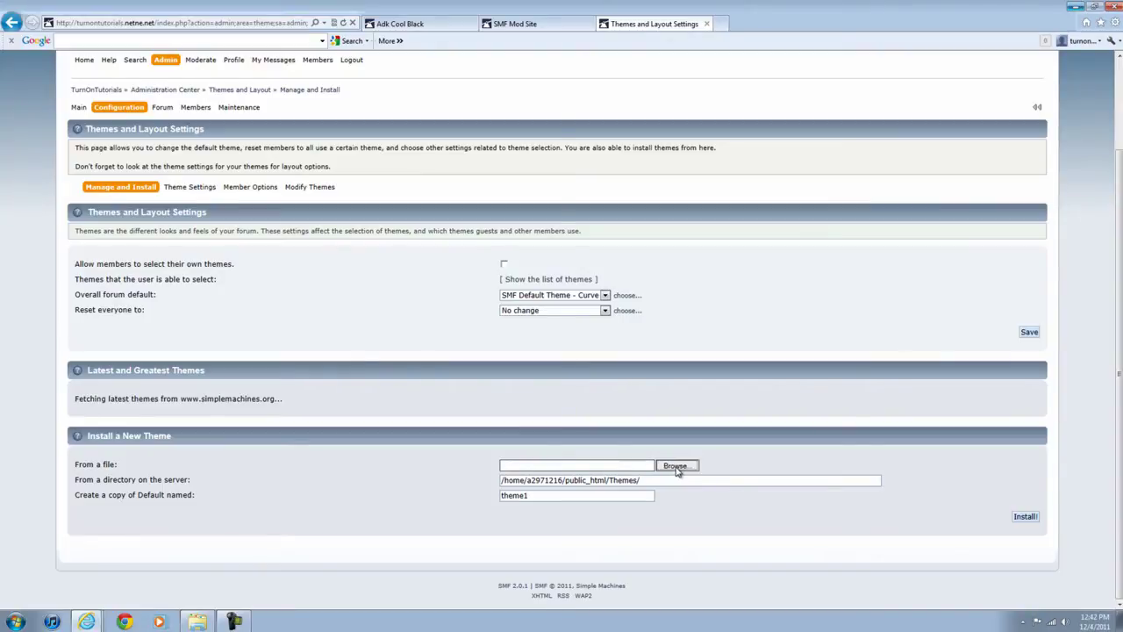
left_click(296, 213)
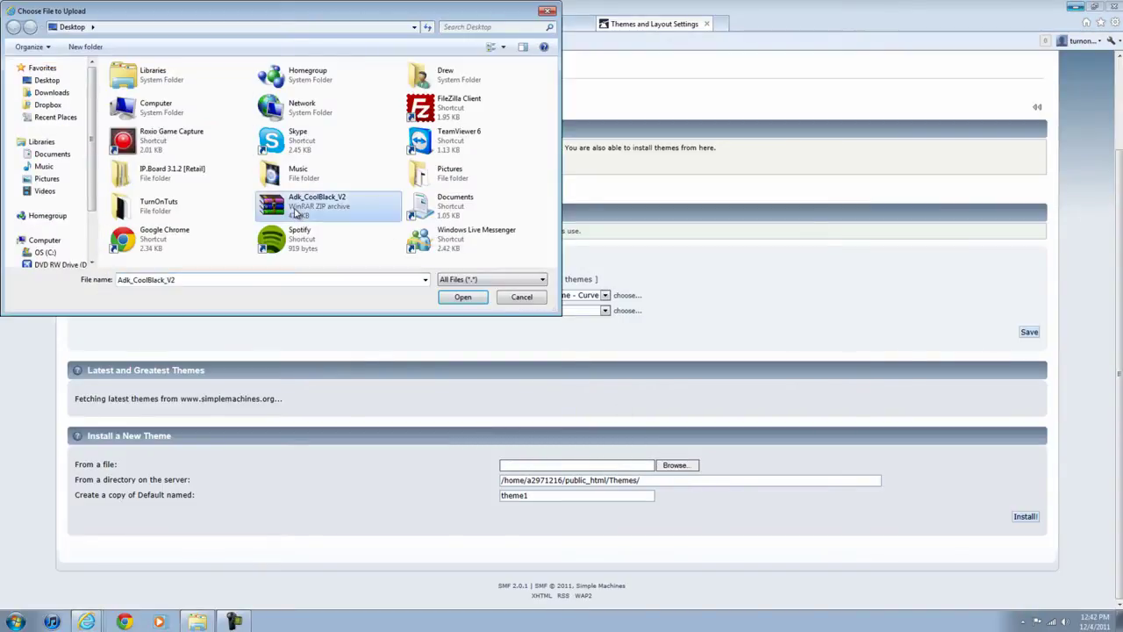
left_click(458, 298)
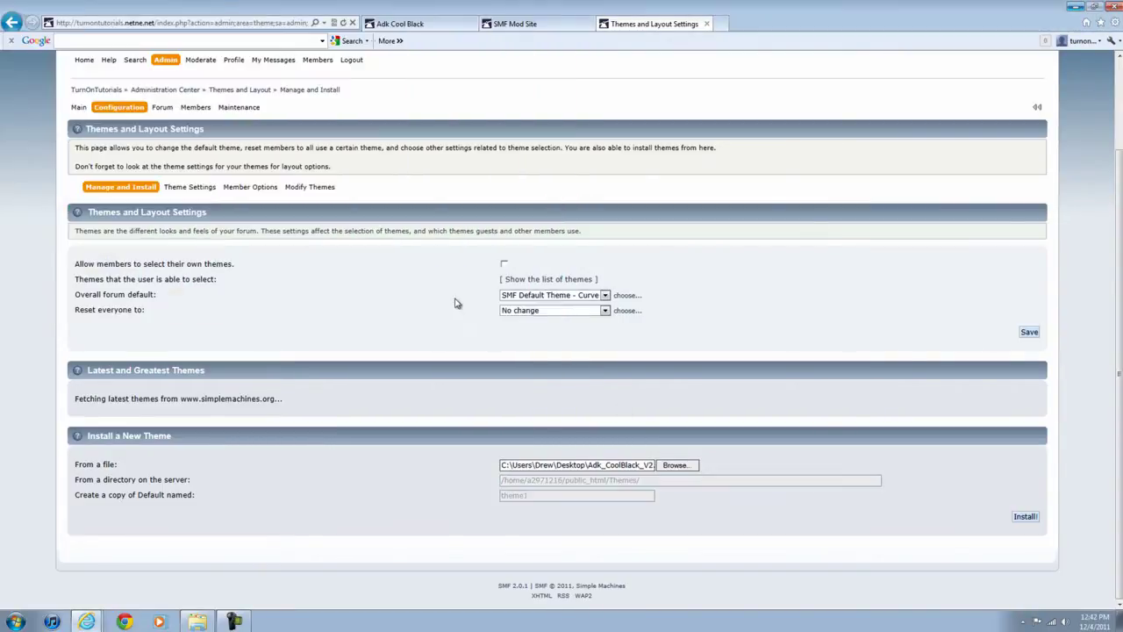
left_click(1024, 516)
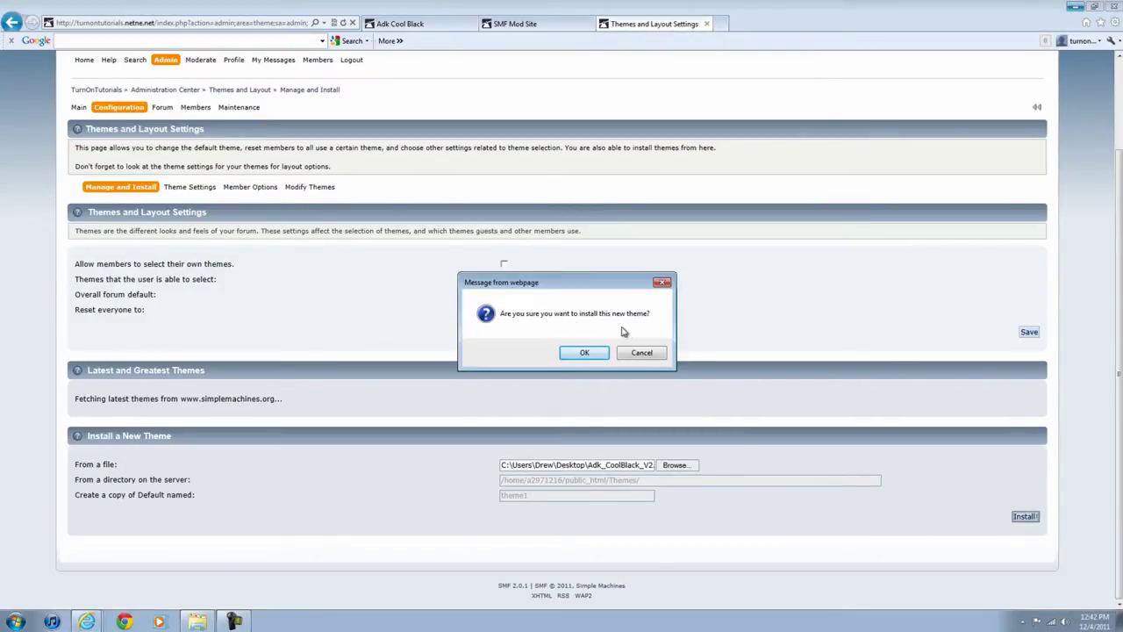
left_click(574, 360)
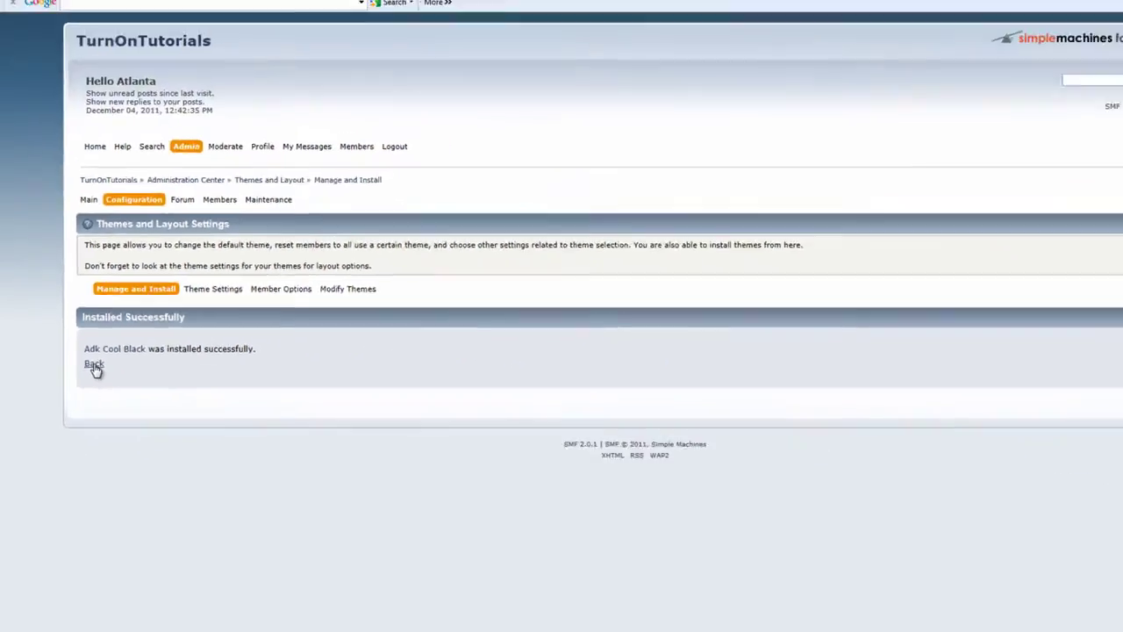
left_click(83, 365)
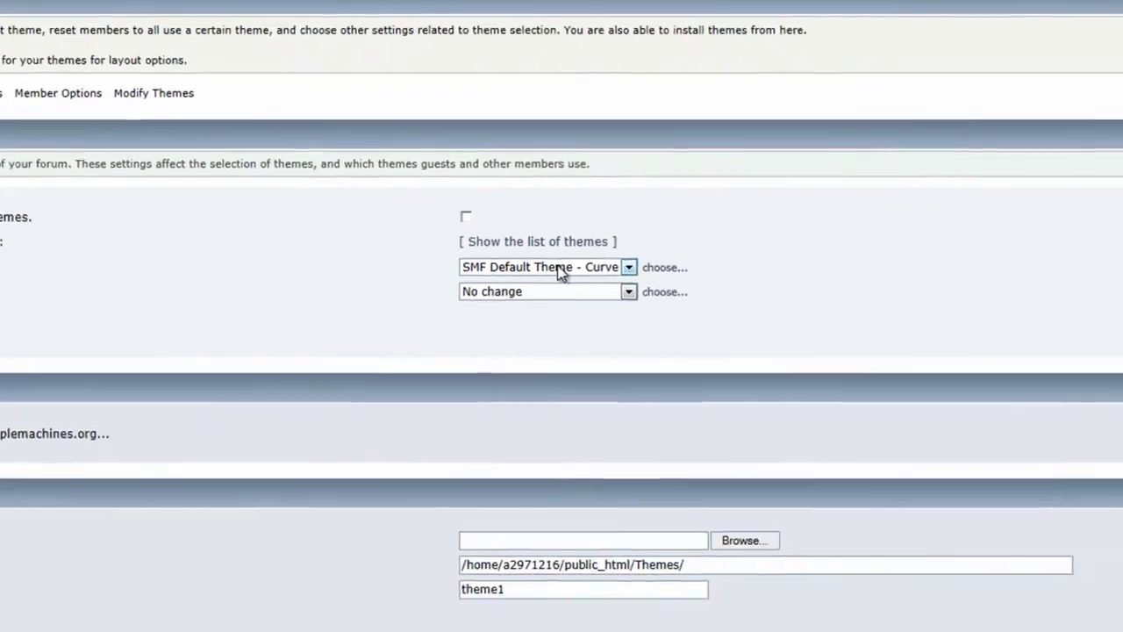
Step: Set both the overall forum default and everyone's theme to Adk Cool Black, and save
left_click(954, 389)
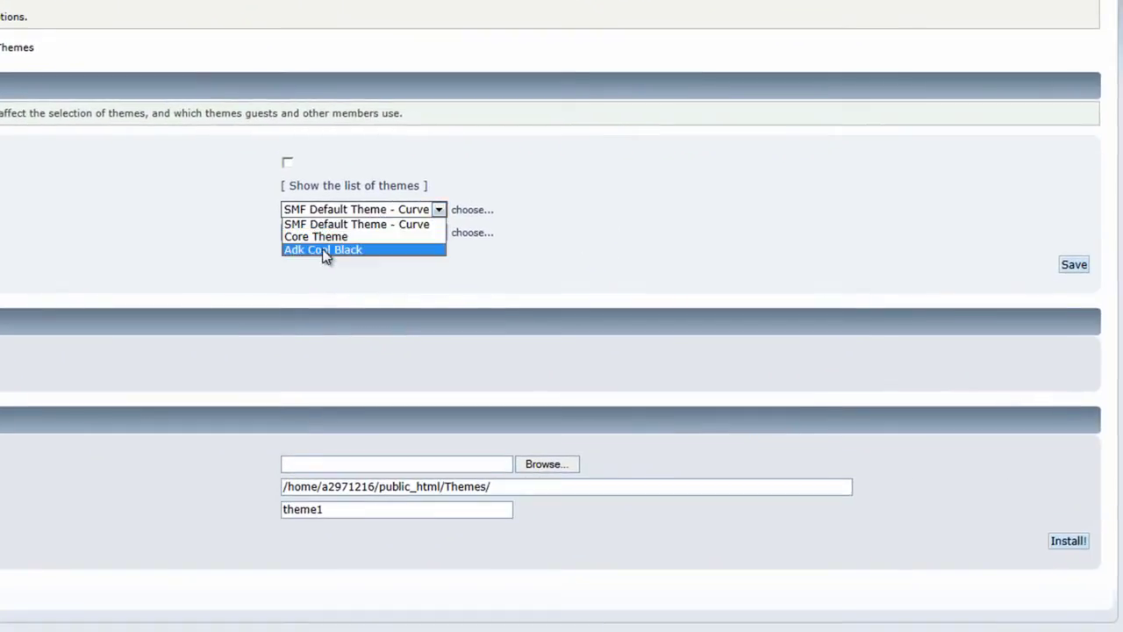
left_click(325, 250)
left_click(366, 233)
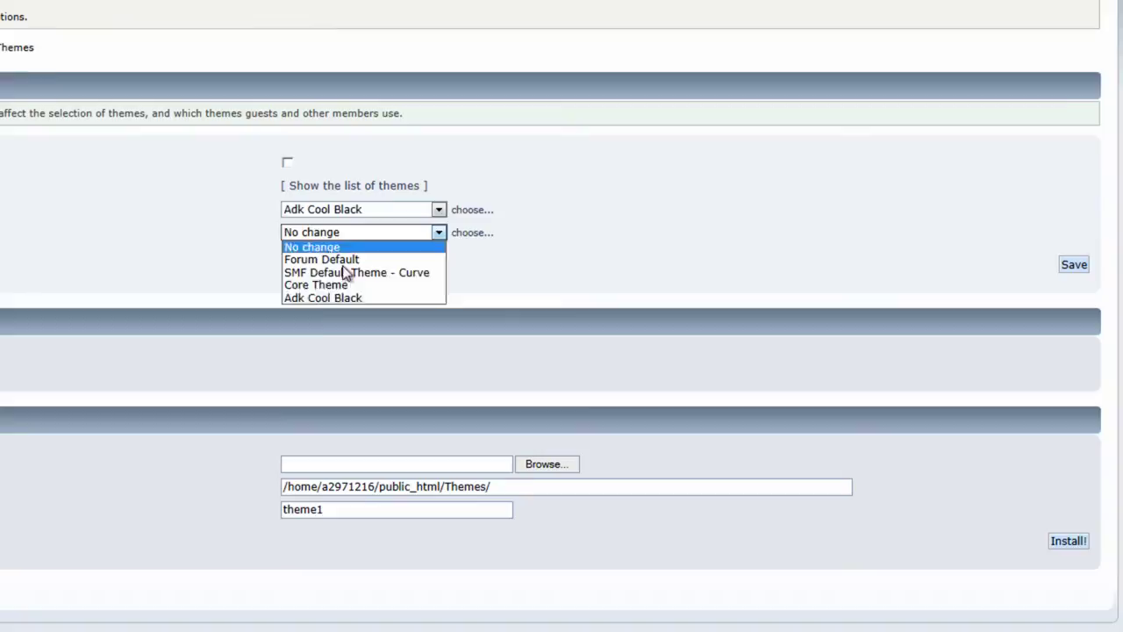
left_click(319, 300)
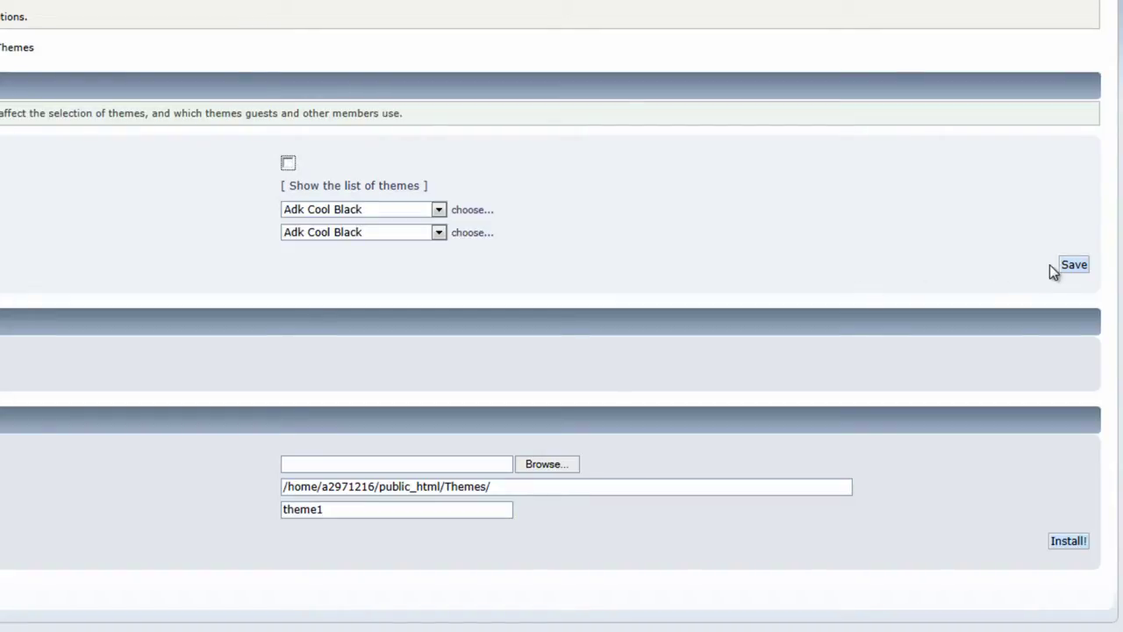
left_click(1072, 268)
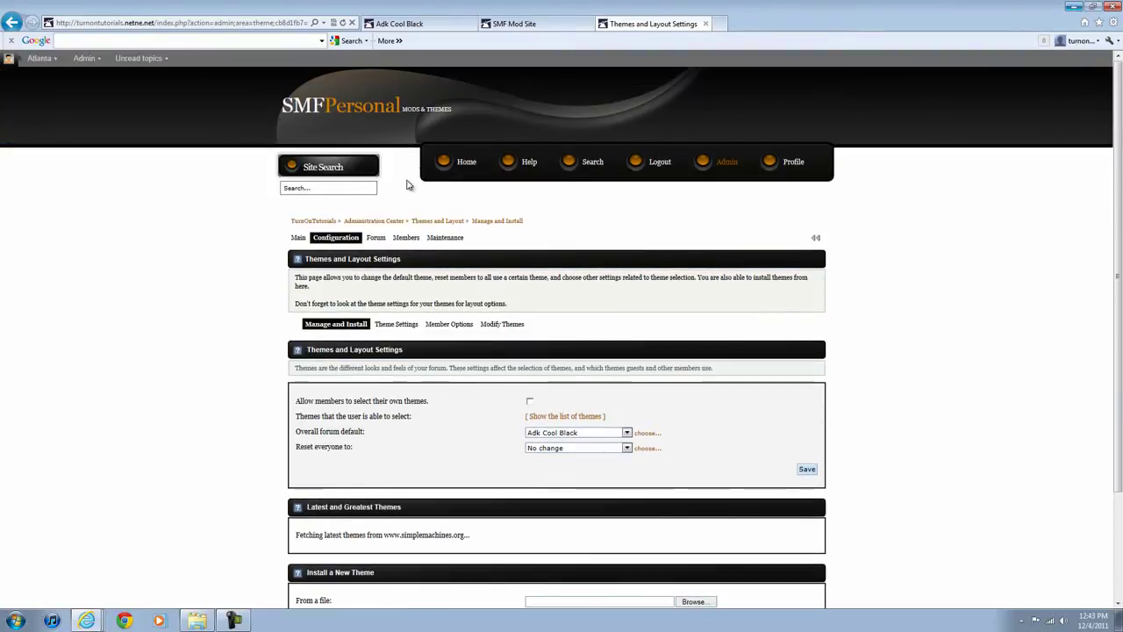
Step: Go to the forum home page, then into the Administration Center via the User Menu
left_click(446, 165)
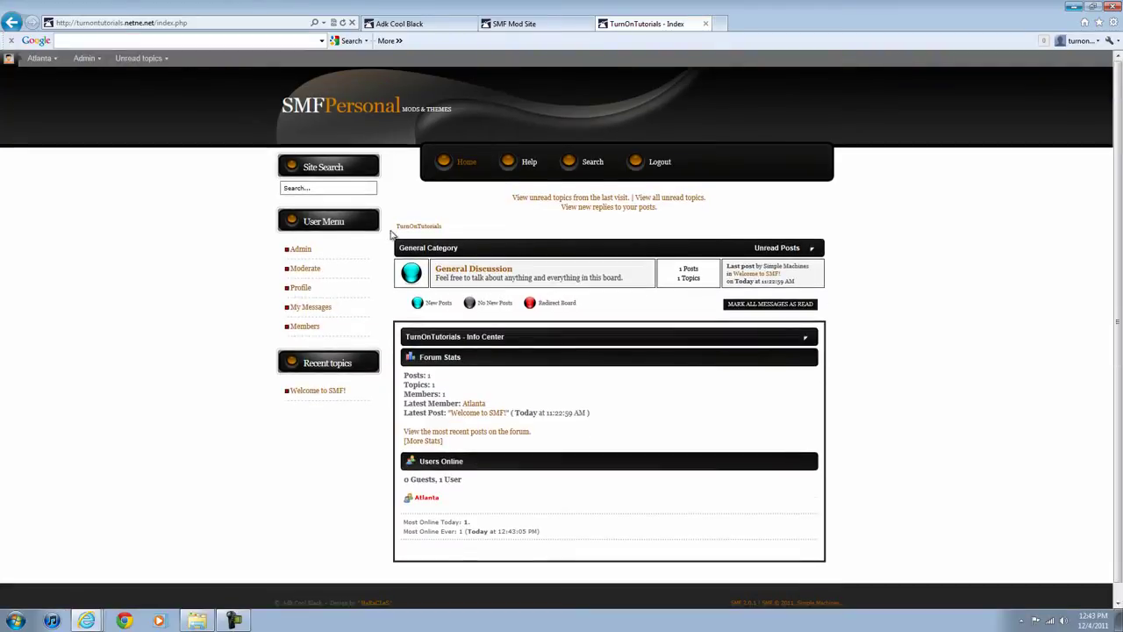
left_click(301, 250)
scroll(487, 434, "down", 2)
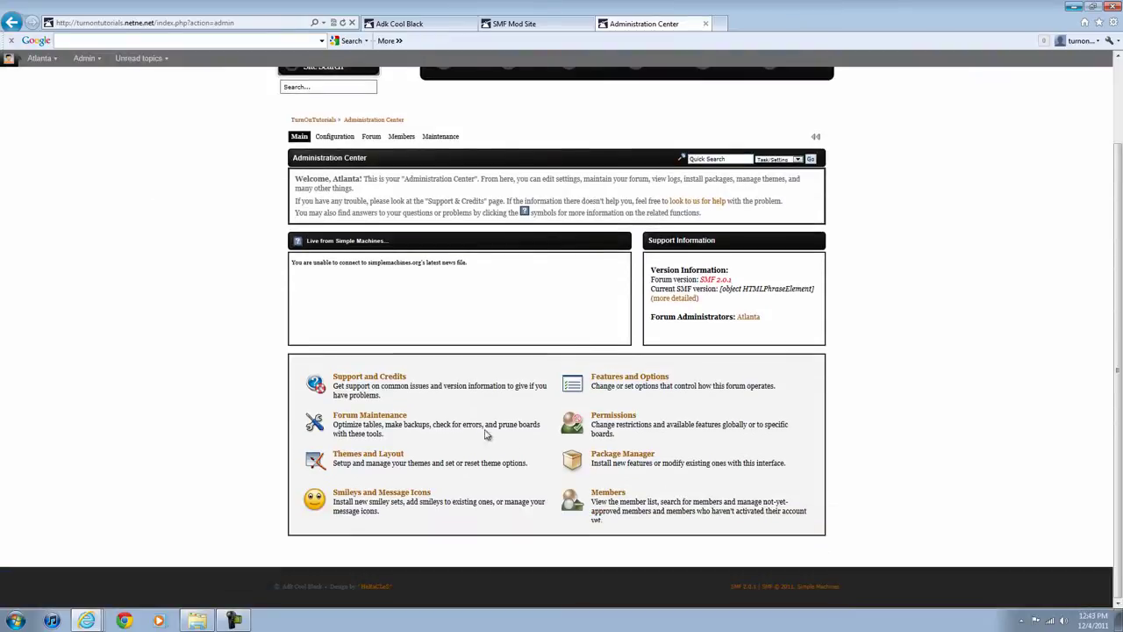
scroll(349, 381, "up", 2)
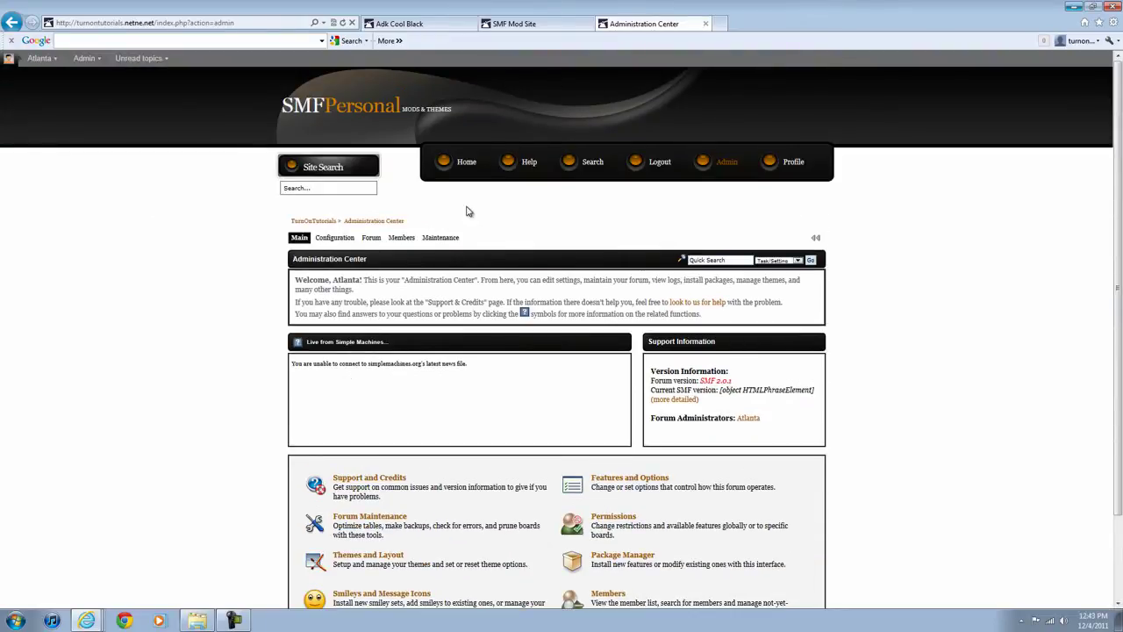
Step: On the Simple Machines mod site, list the mods made for SMF 2.0.1
left_click(525, 27)
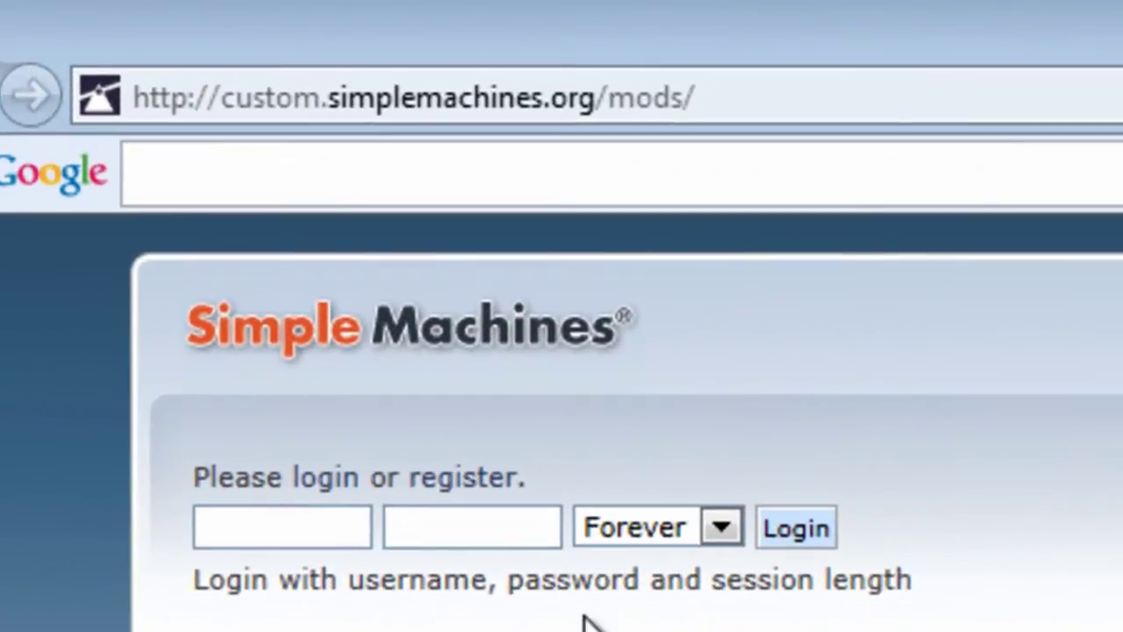
left_click(542, 100)
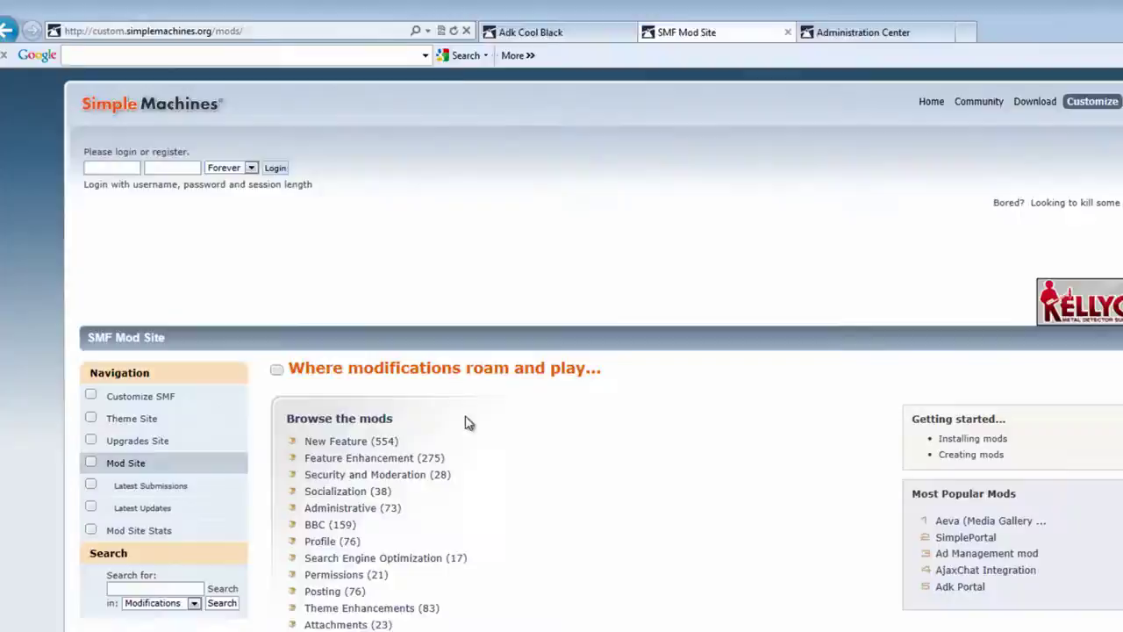
scroll(317, 428, "down", 2)
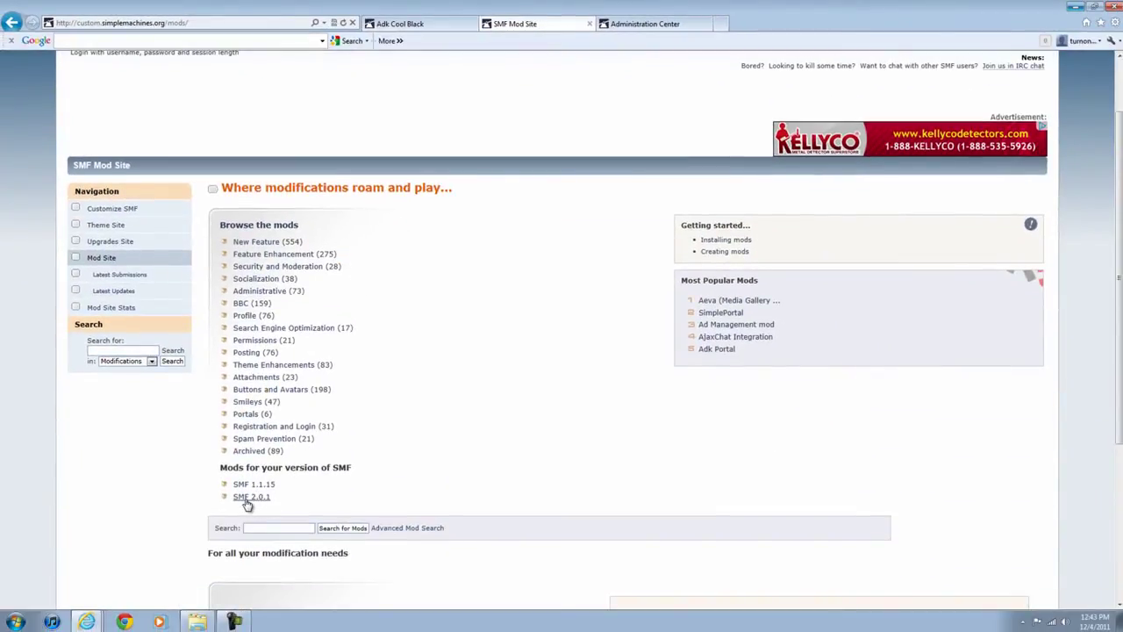
left_click(248, 498)
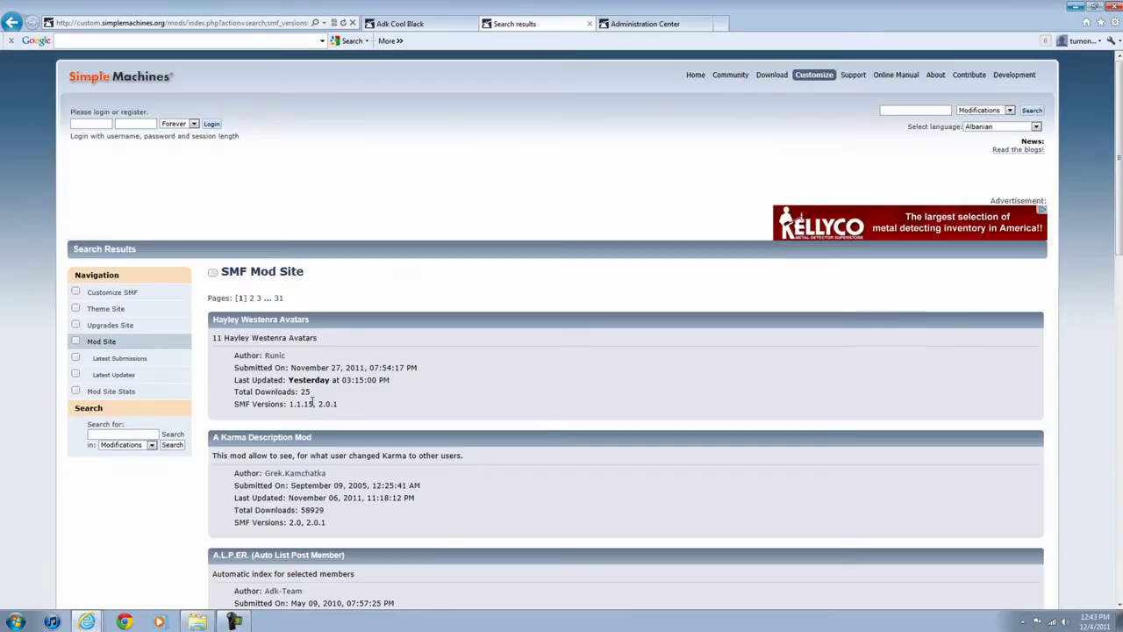
Step: Find Activity In Profile in the mod listing and open its page
scroll(326, 339, "down", 1)
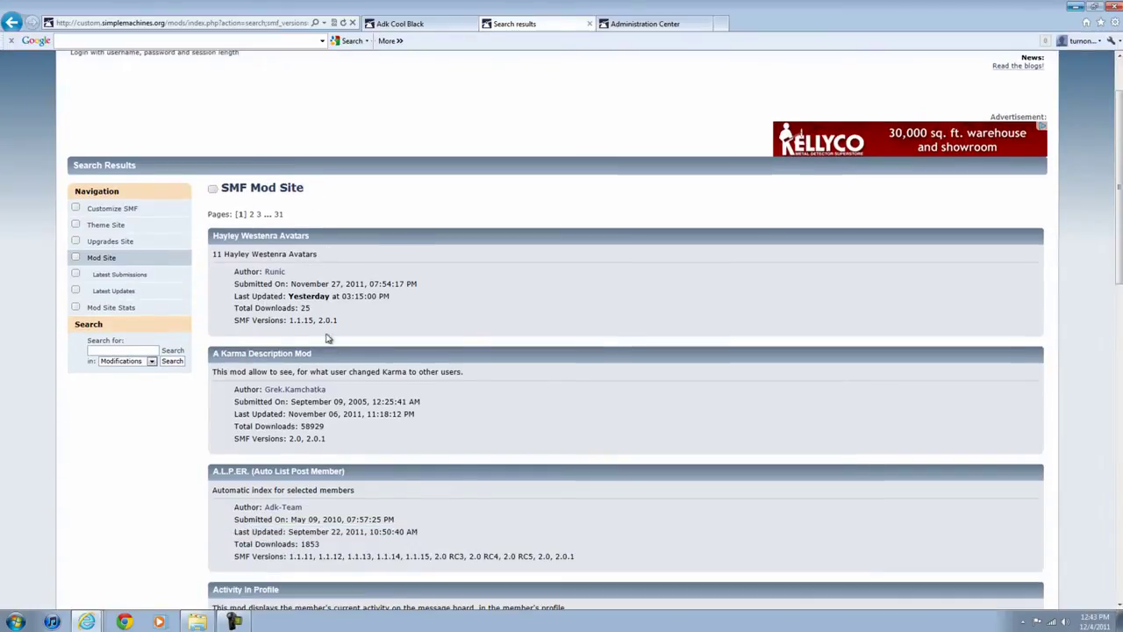
scroll(324, 402, "down", 1)
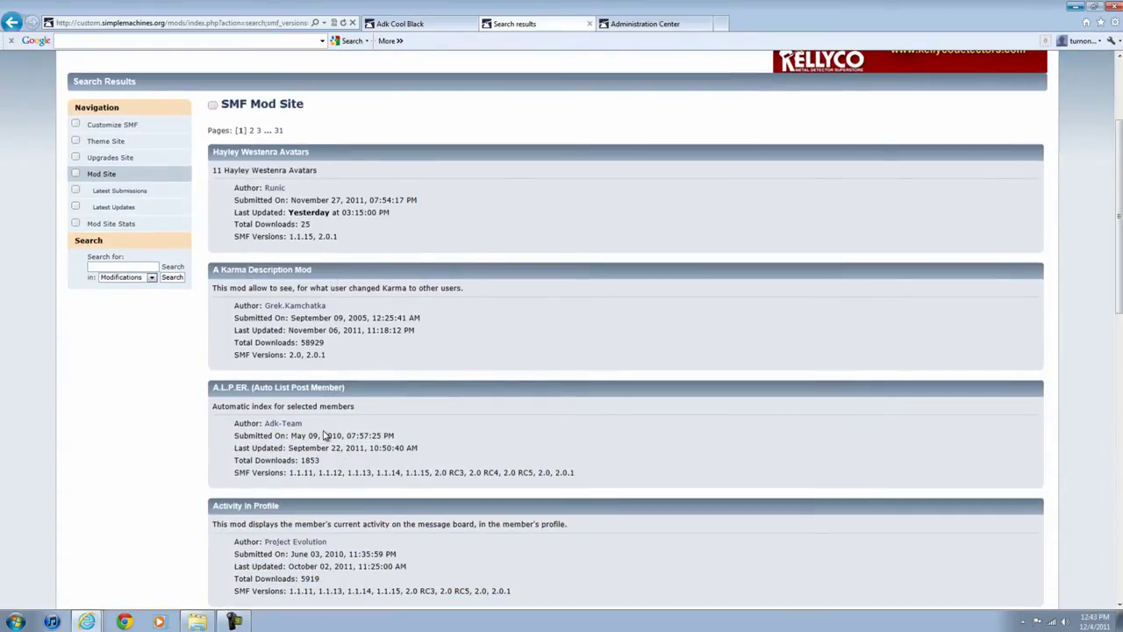
scroll(323, 435, "down", 1)
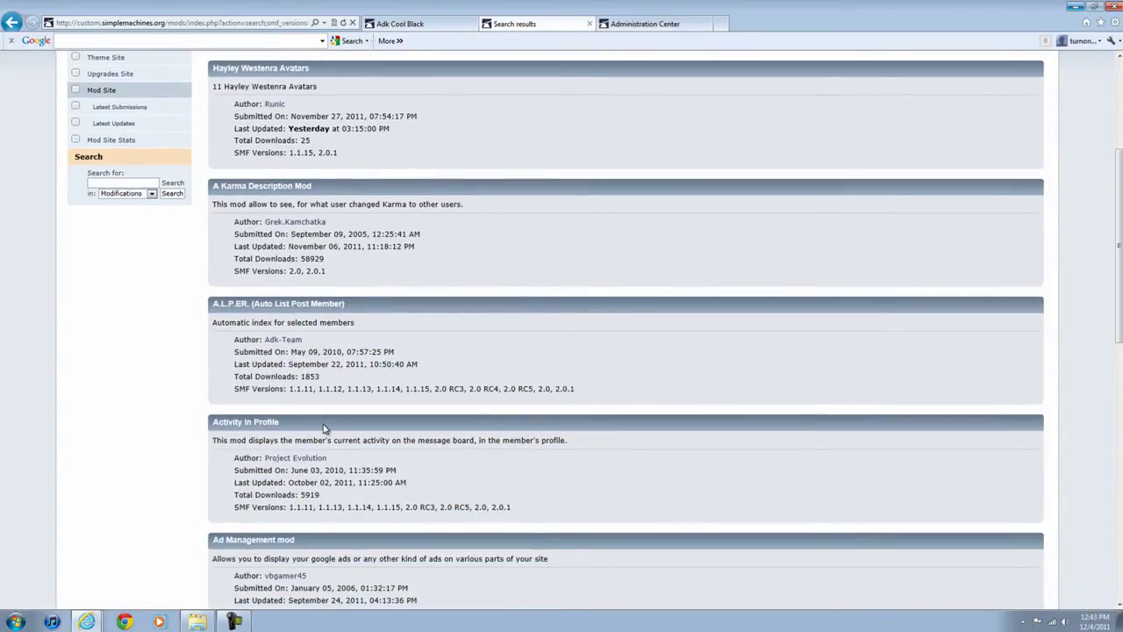
scroll(323, 428, "down", 4)
scroll(321, 427, "down", 4)
scroll(343, 464, "down", 2)
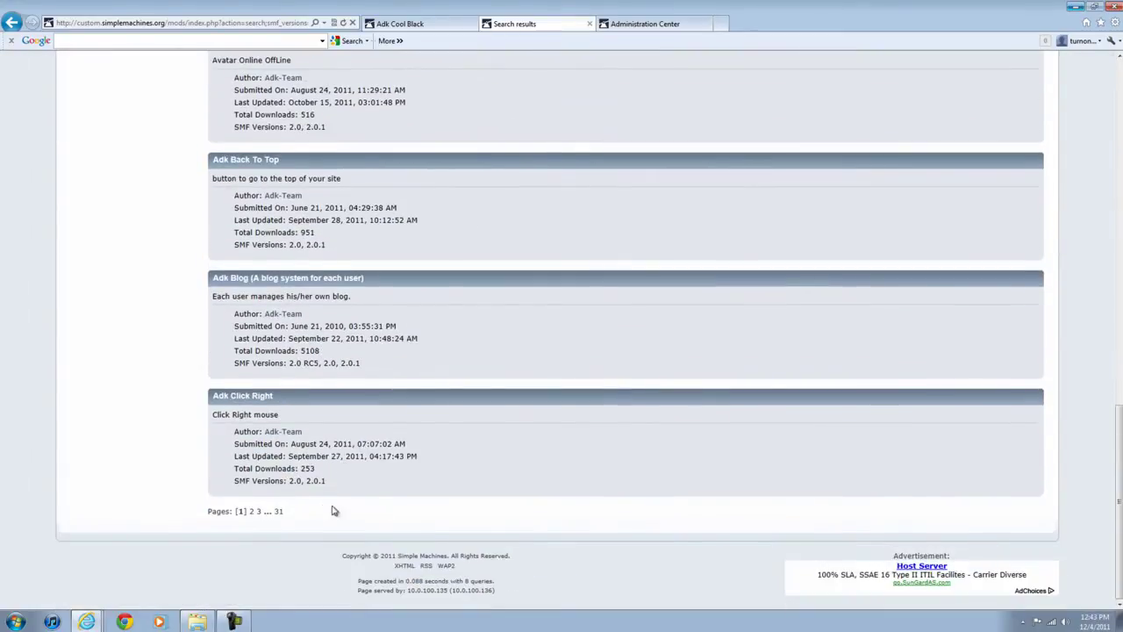
scroll(288, 476, "up", 4)
scroll(288, 477, "up", 4)
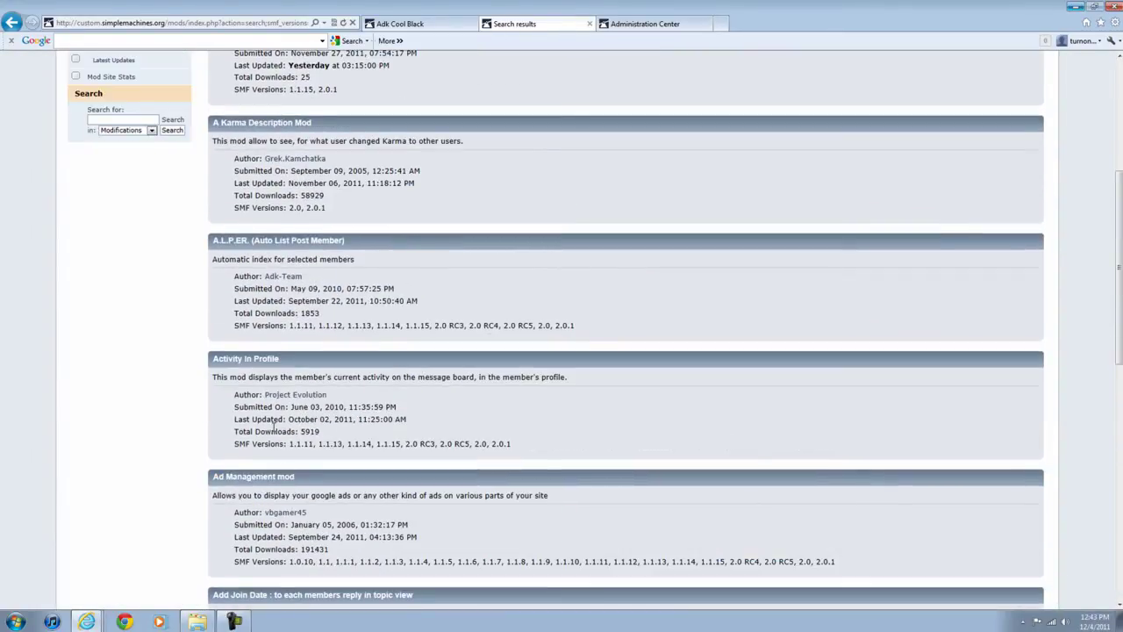
left_click(259, 362)
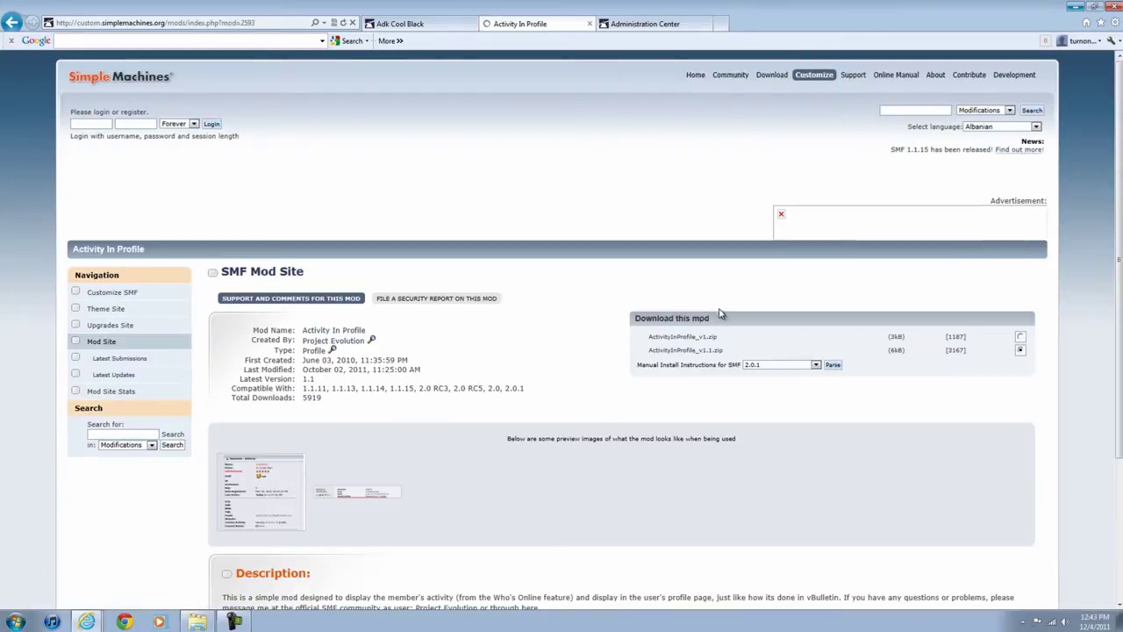
Step: Preview the Activity In Profile mod's first screenshot
scroll(543, 379, "down", 2)
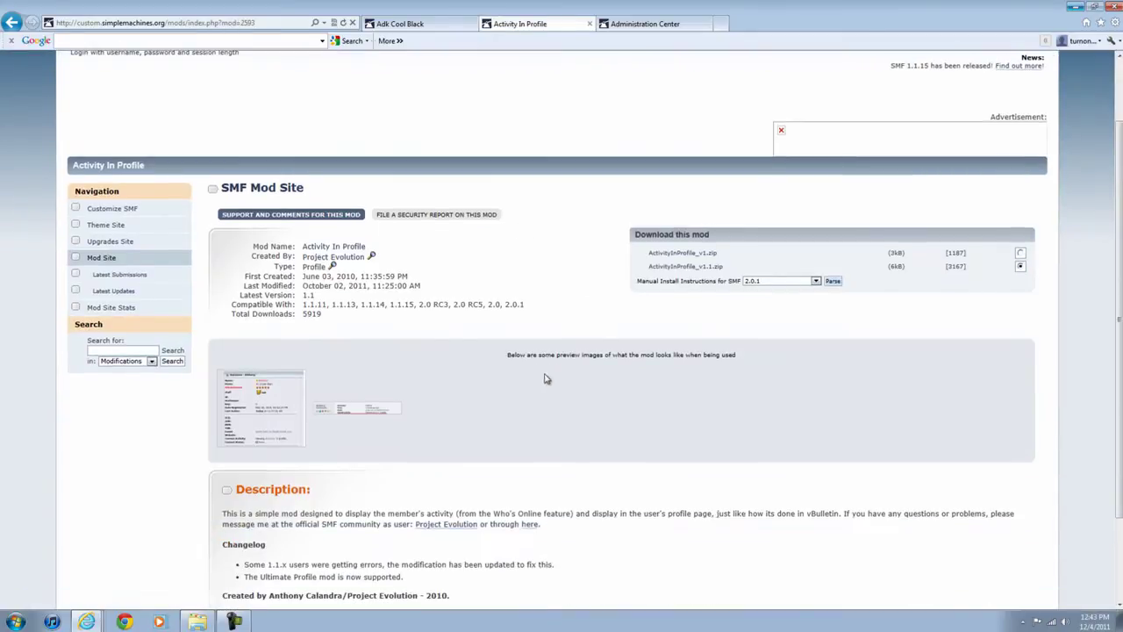
left_click(250, 396)
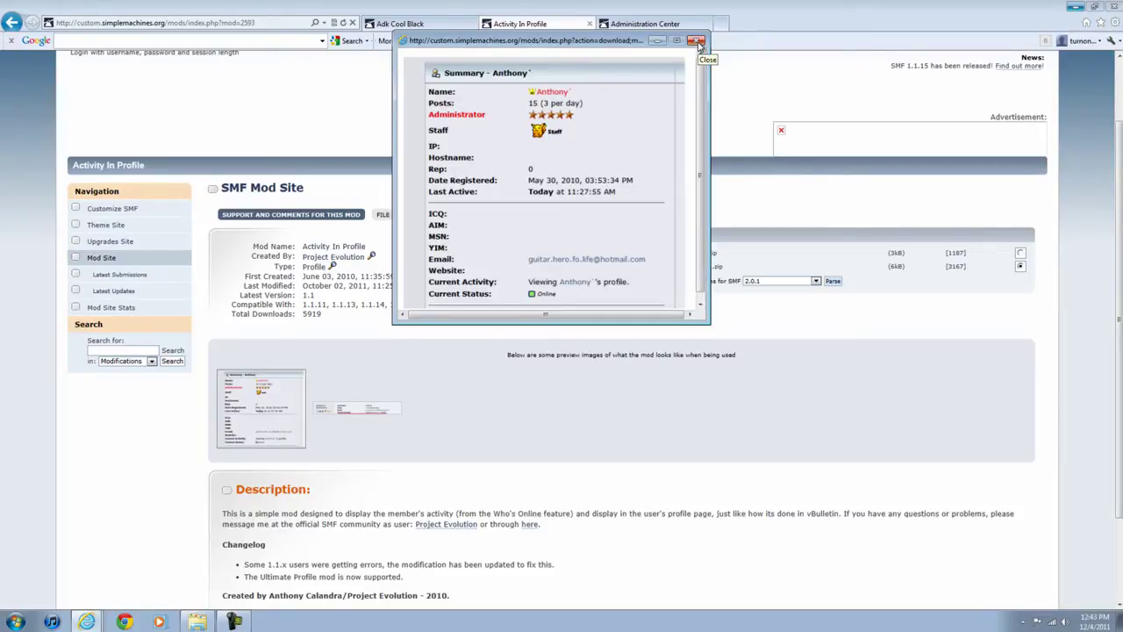
left_click(696, 41)
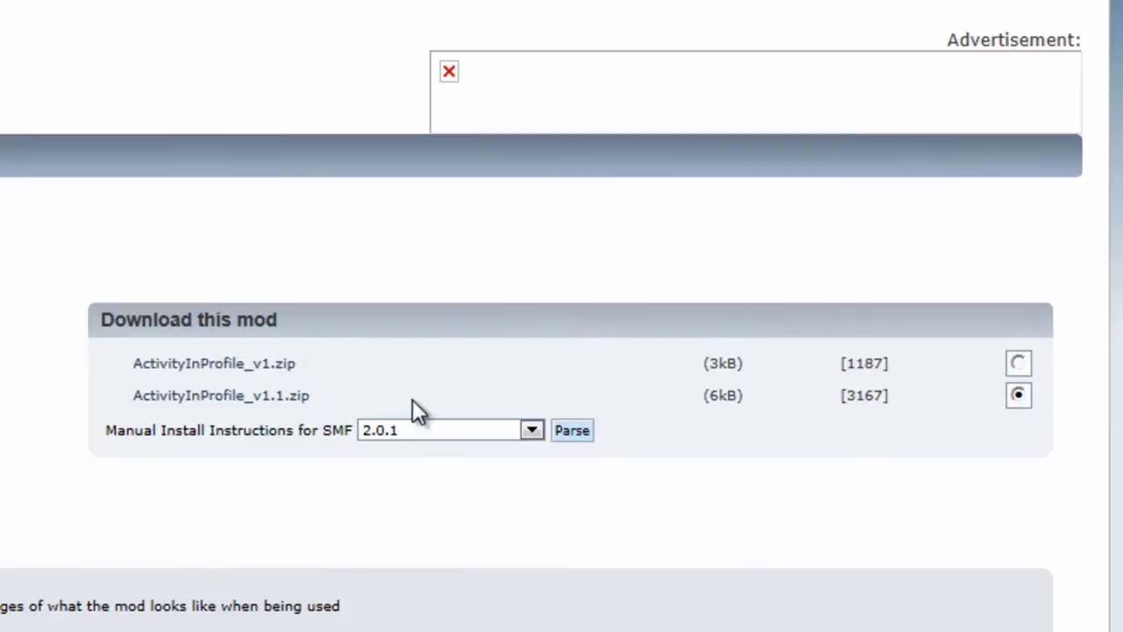
Step: Save ActivityInProfile_v1.1.zip to the Desktop
left_click(242, 397)
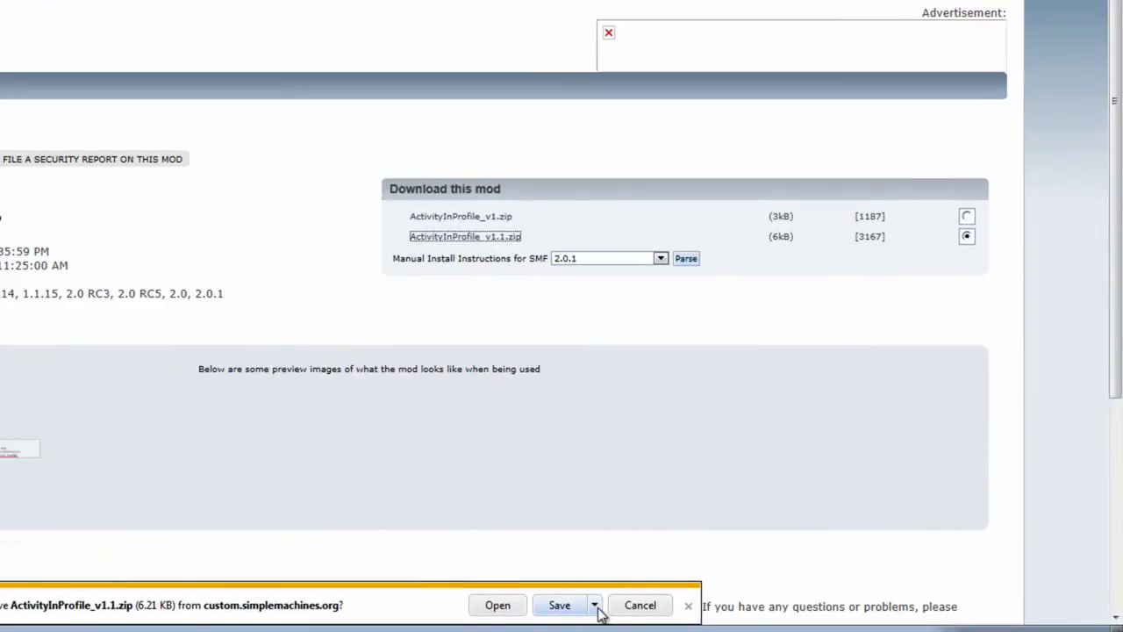
left_click(594, 604)
left_click(676, 598)
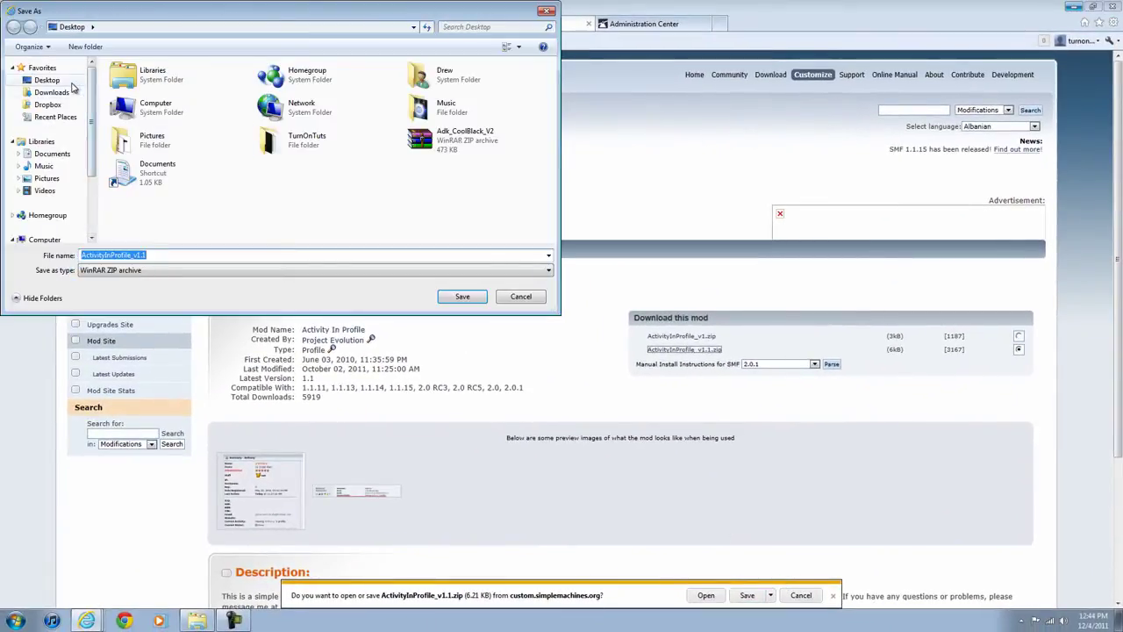
left_click(48, 80)
left_click(460, 298)
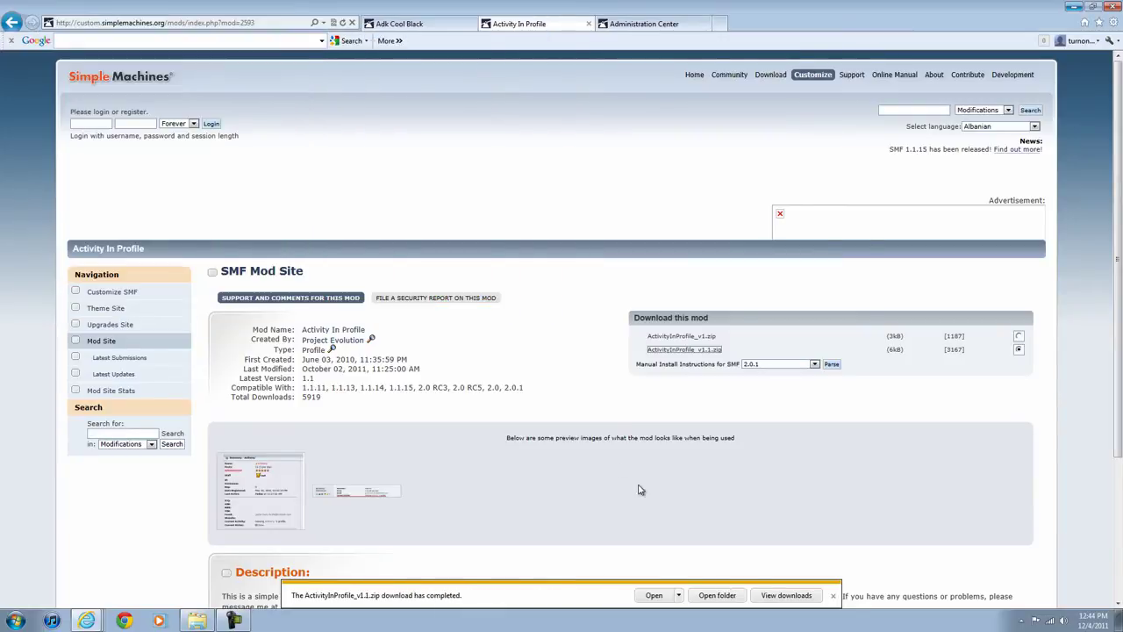
left_click(833, 596)
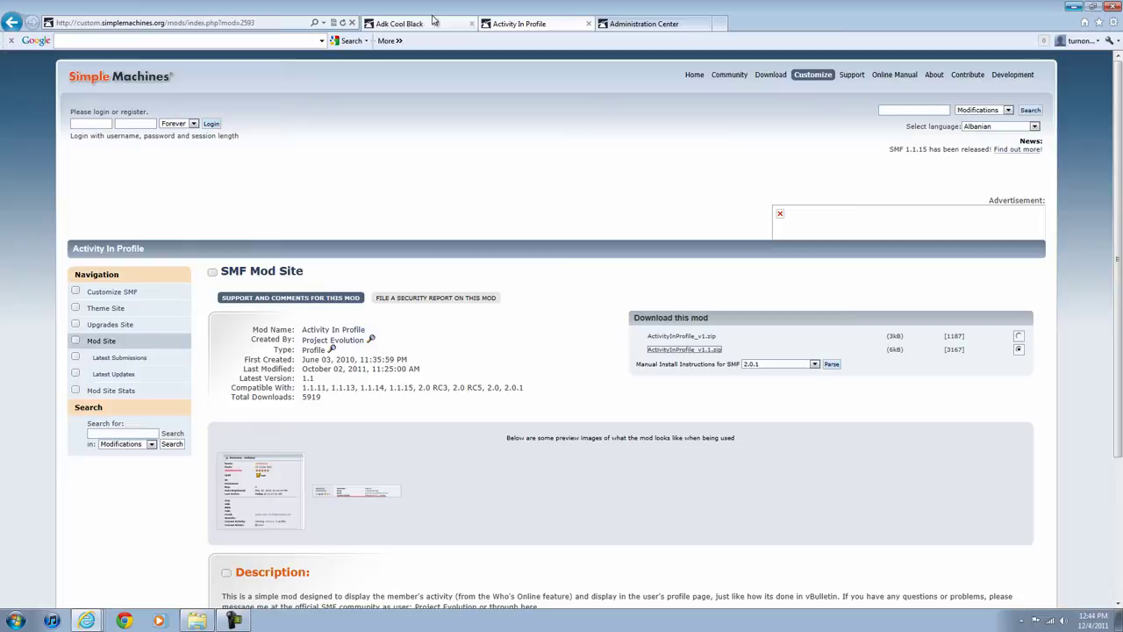
Step: Go to the Package Manager's Download Packages page in the Administration Center
left_click(649, 29)
mouse_move(334, 237)
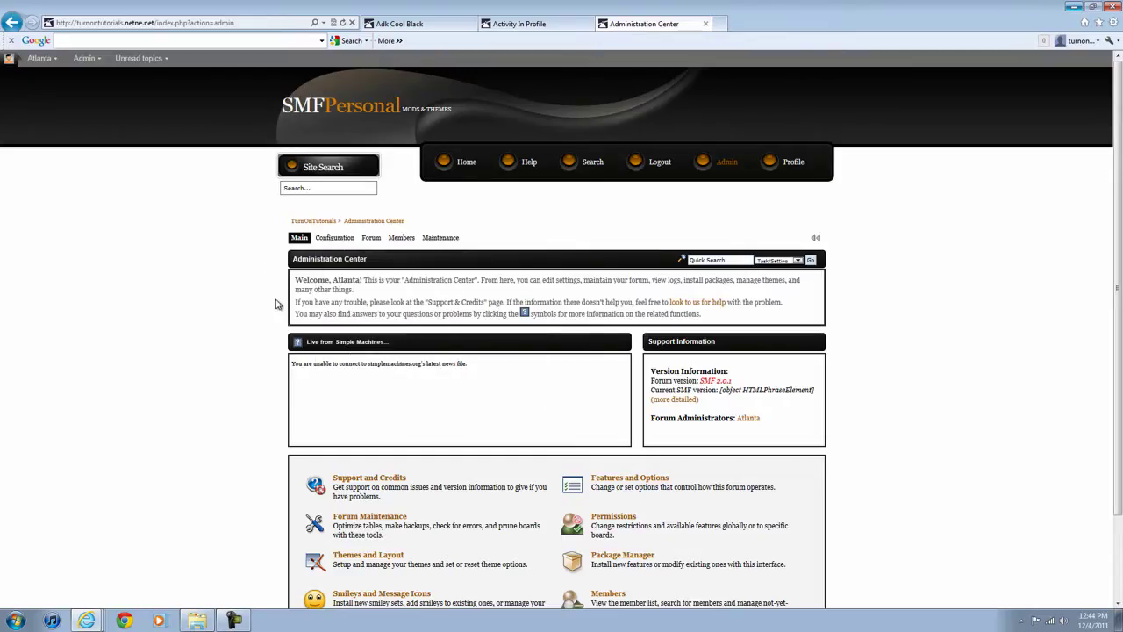
scroll(268, 329, "down", 3)
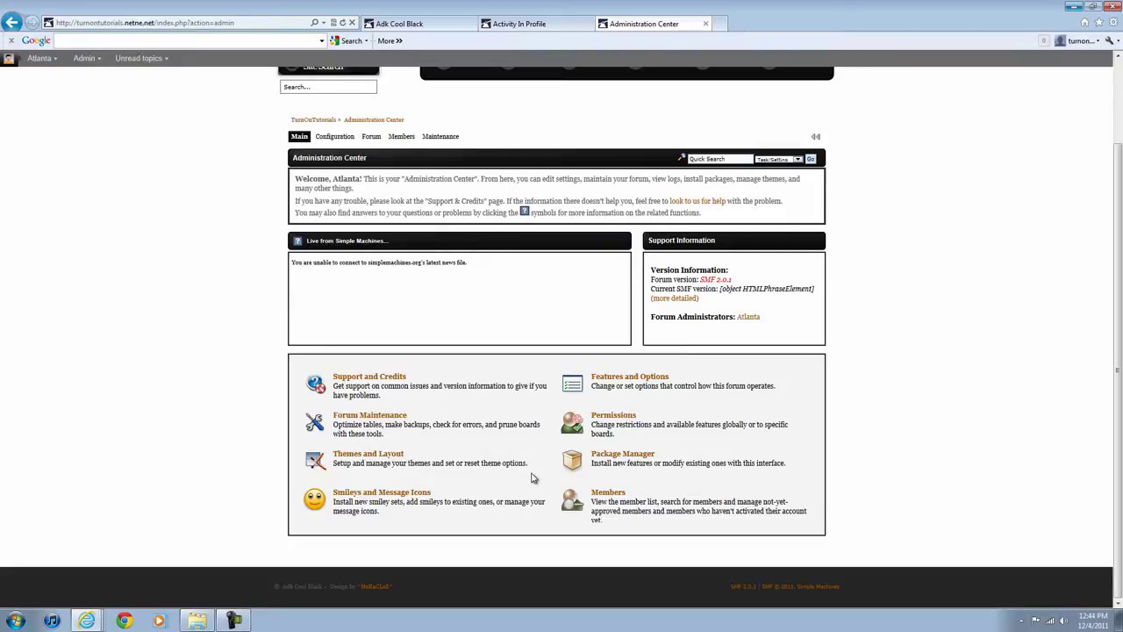
left_click(603, 456)
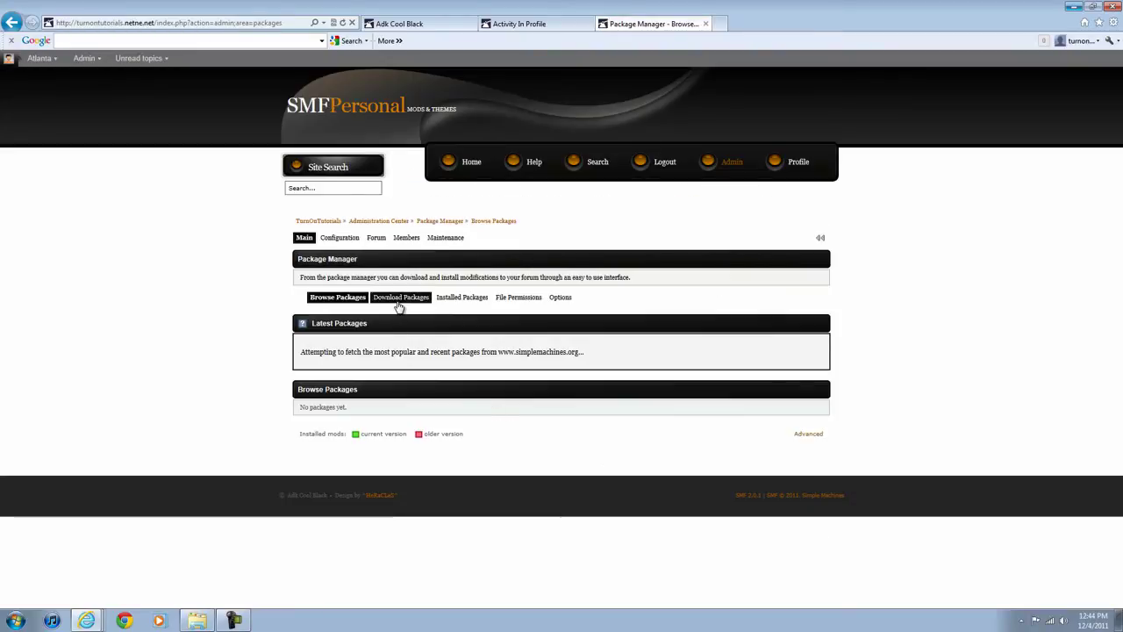
left_click(402, 298)
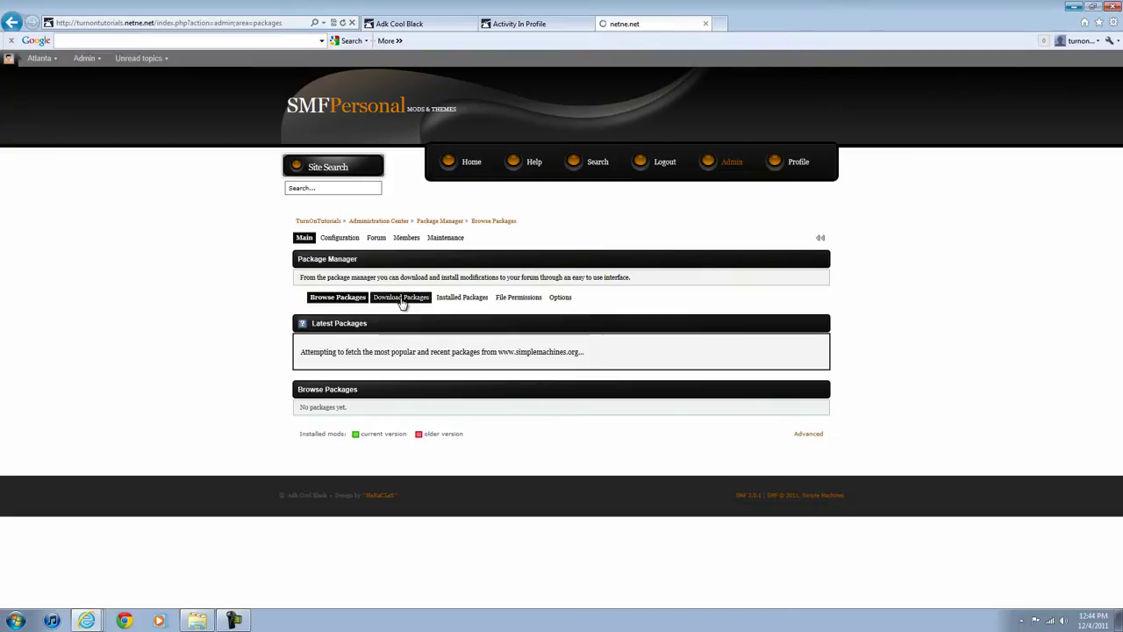
scroll(443, 399, "down", 1)
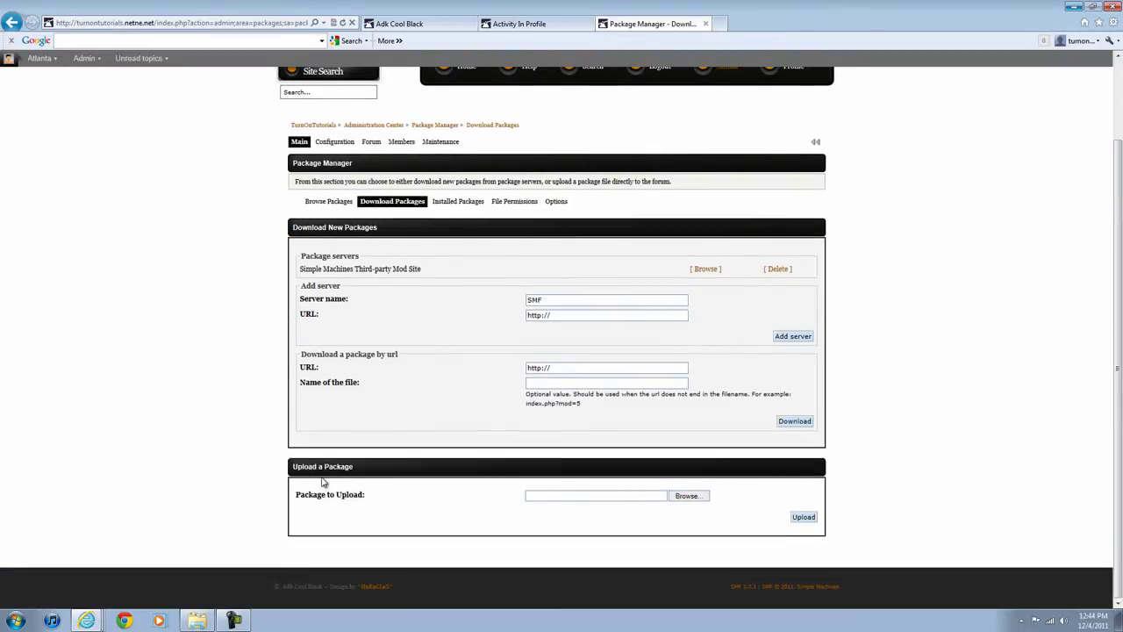
Step: Upload the ActivityInProfile_v1.1 archive and check the upload success message
left_click(687, 496)
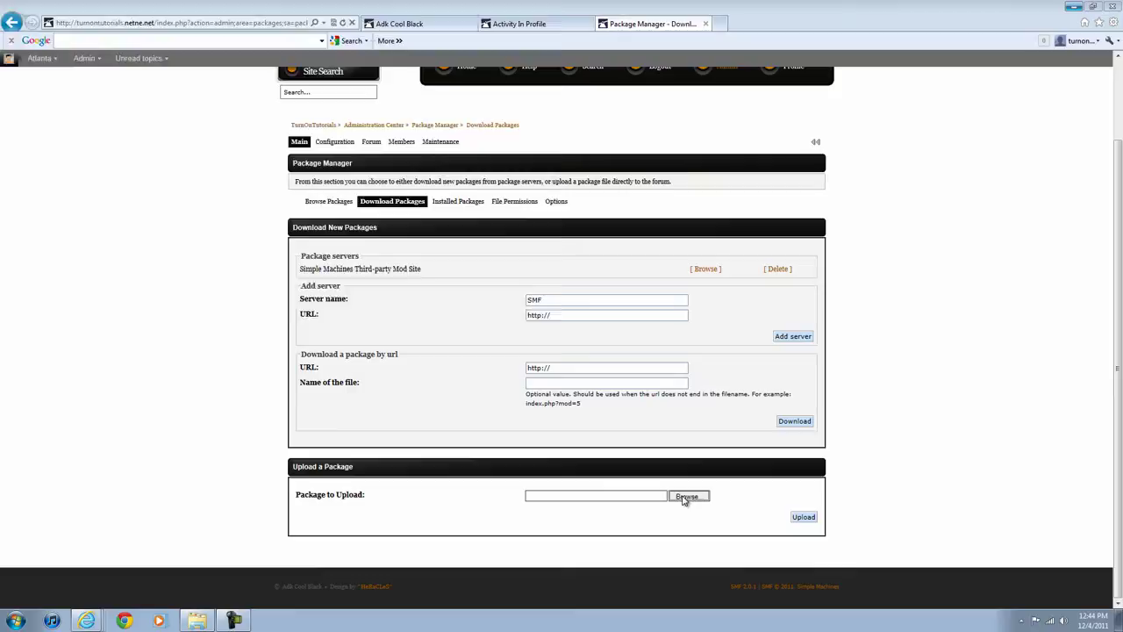
left_click_drag(545, 151, 546, 225)
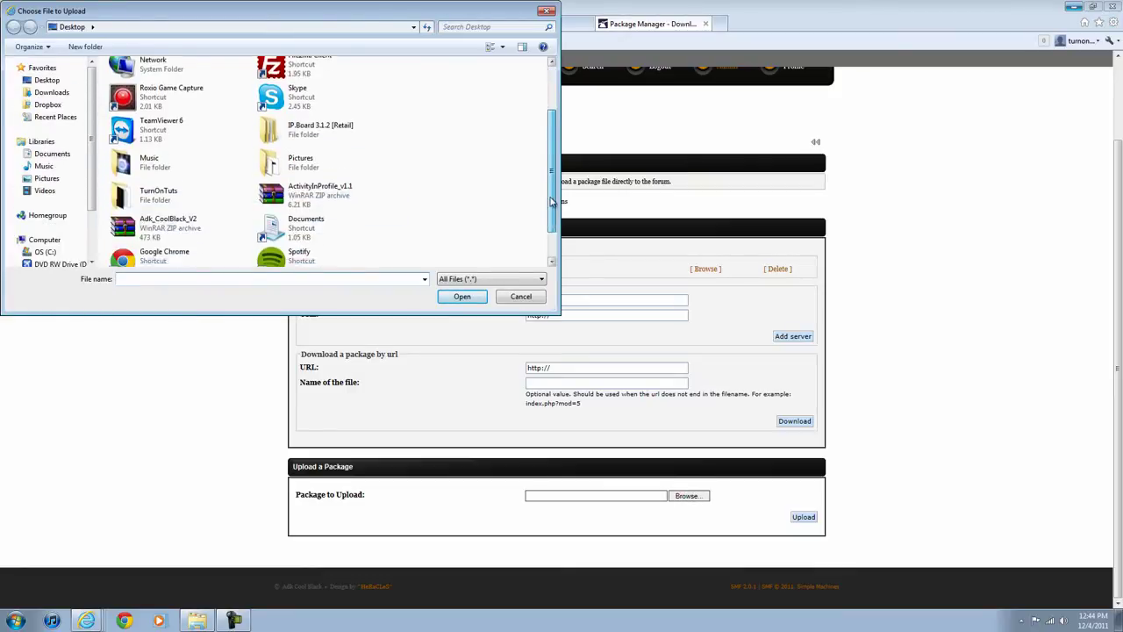
left_click(290, 154)
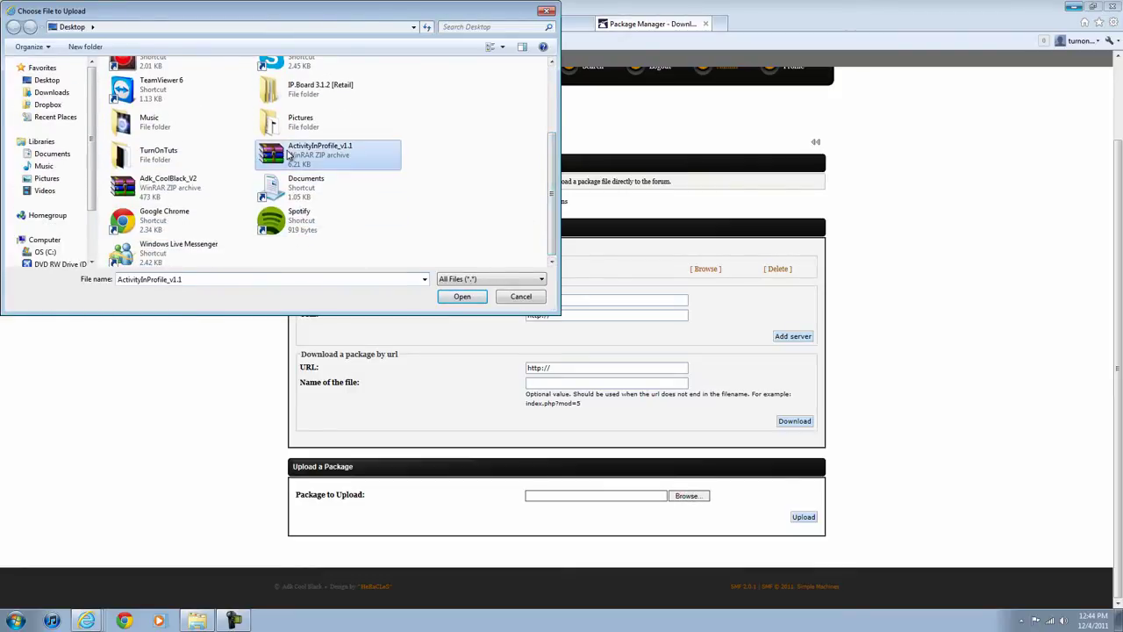
left_click(462, 295)
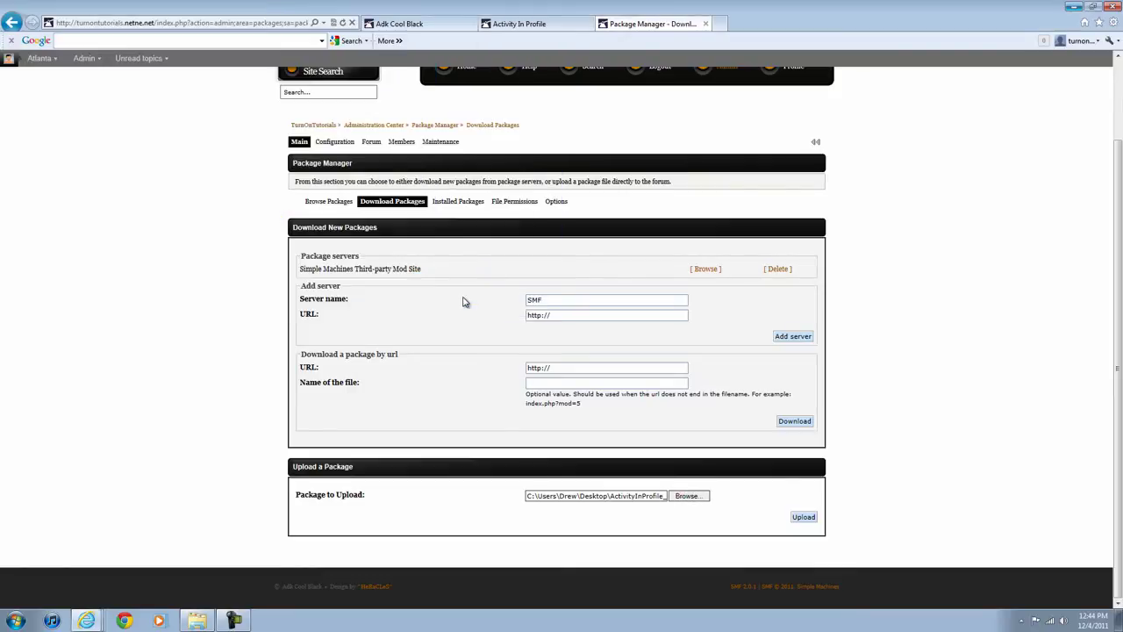
left_click(804, 518)
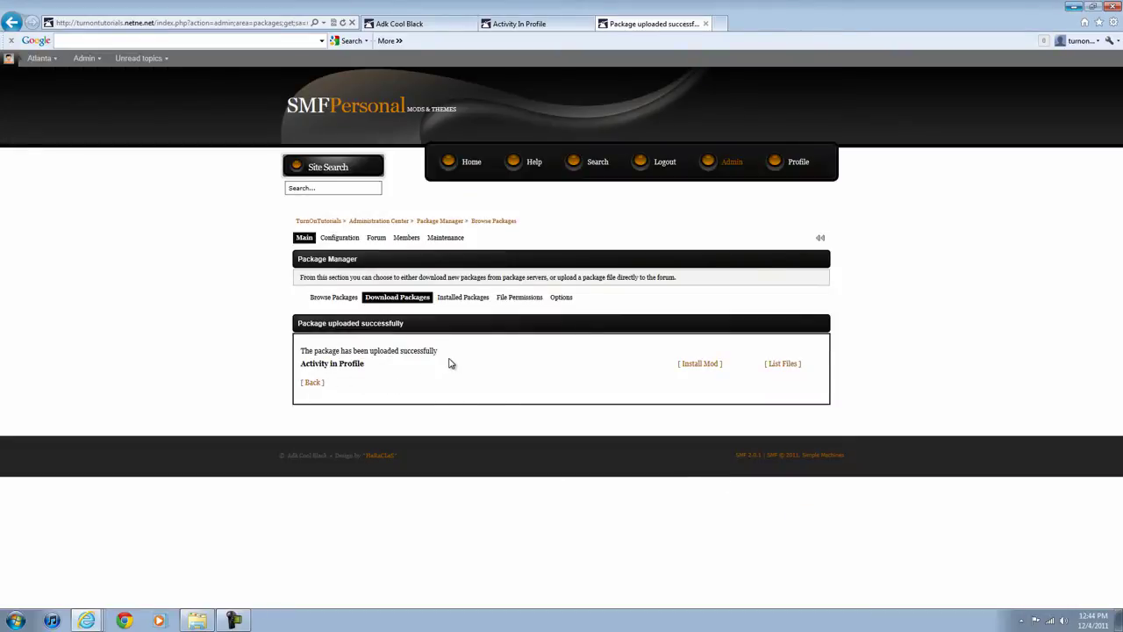
left_click_drag(451, 351, 370, 351)
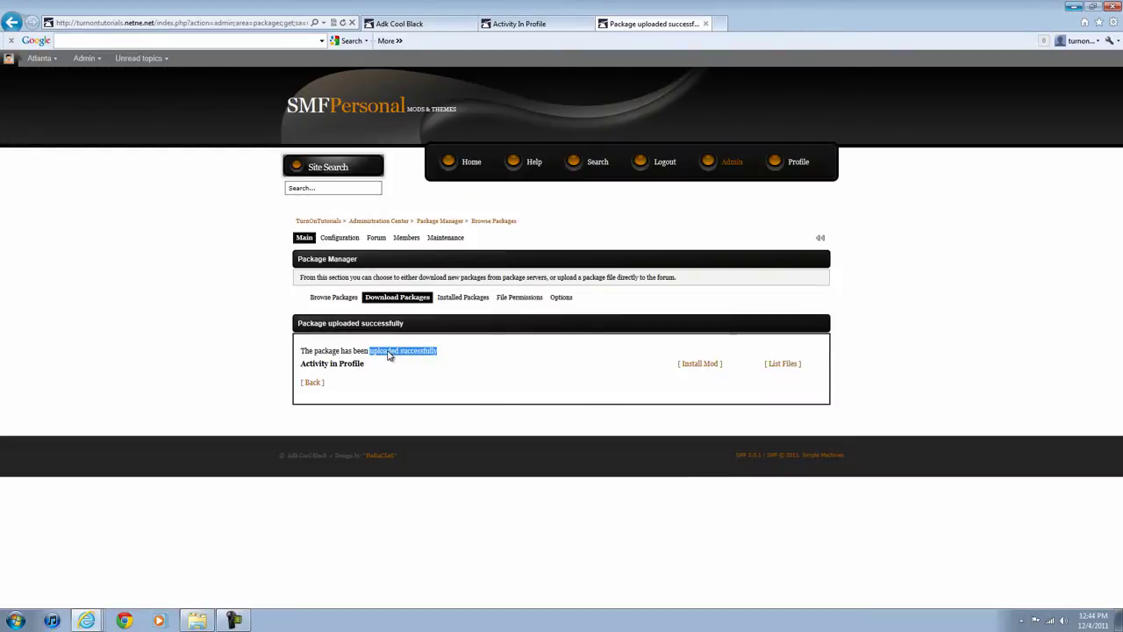
left_click(514, 368)
Step: Install the Activity in Profile mod after reviewing its install actions, and check the success message
left_click(699, 363)
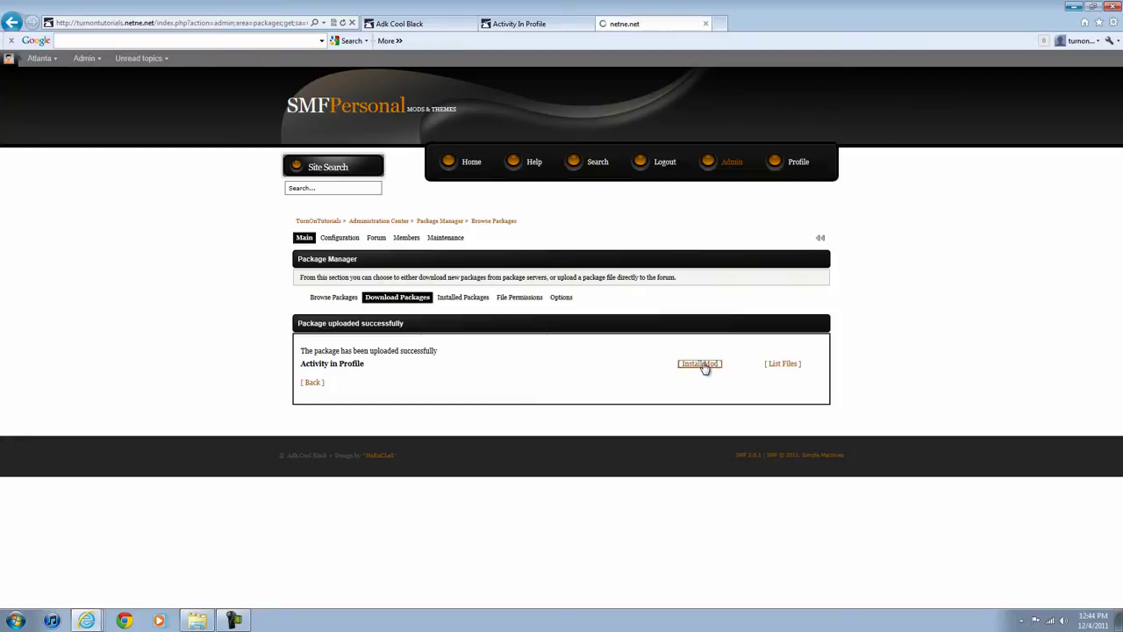
scroll(453, 459, "down", 2)
scroll(453, 459, "down", 1)
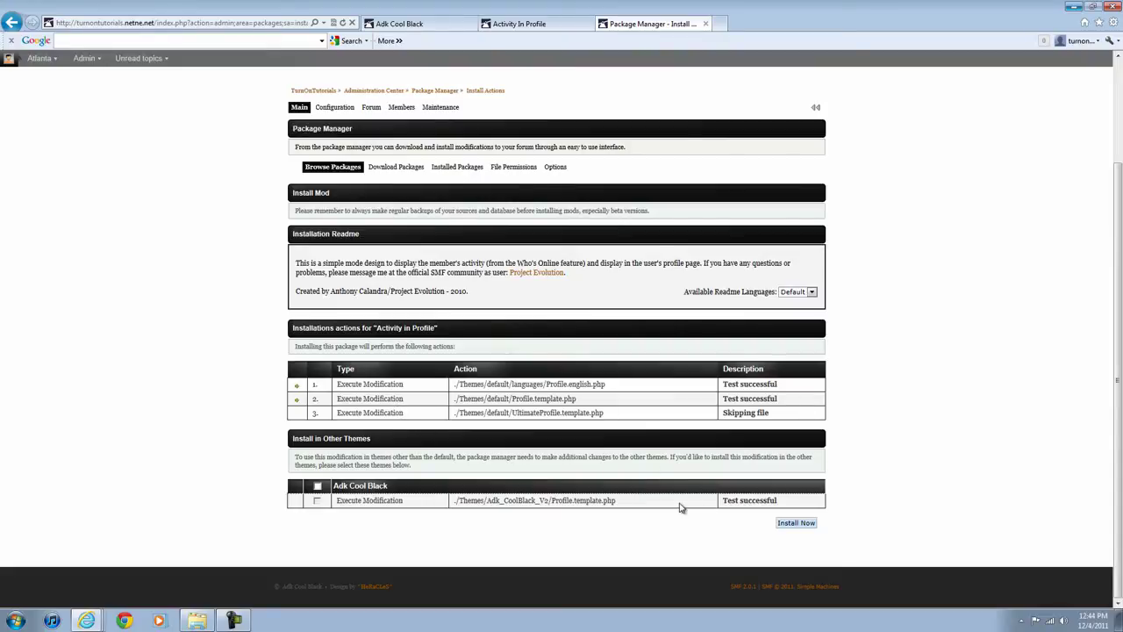
left_click(782, 523)
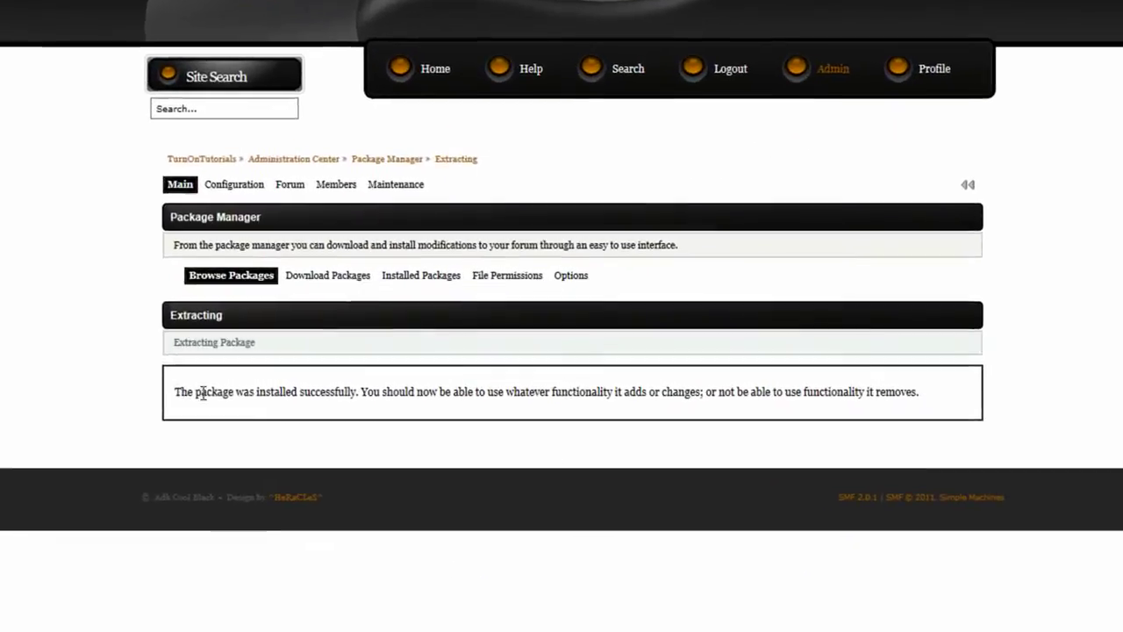
left_click_drag(173, 392, 355, 393)
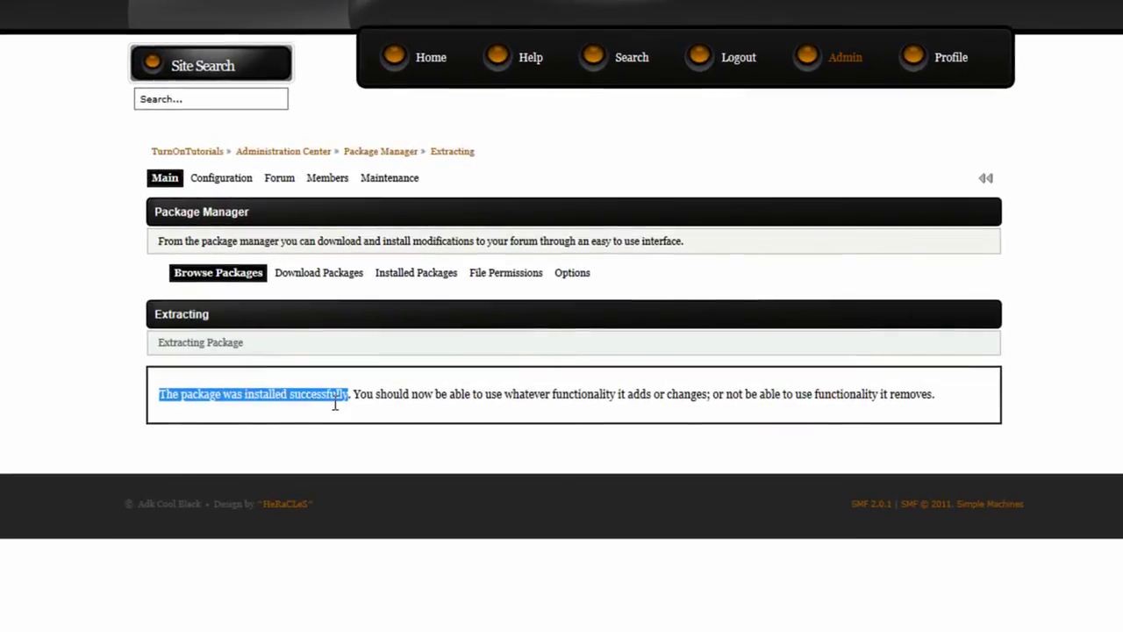
left_click(414, 419)
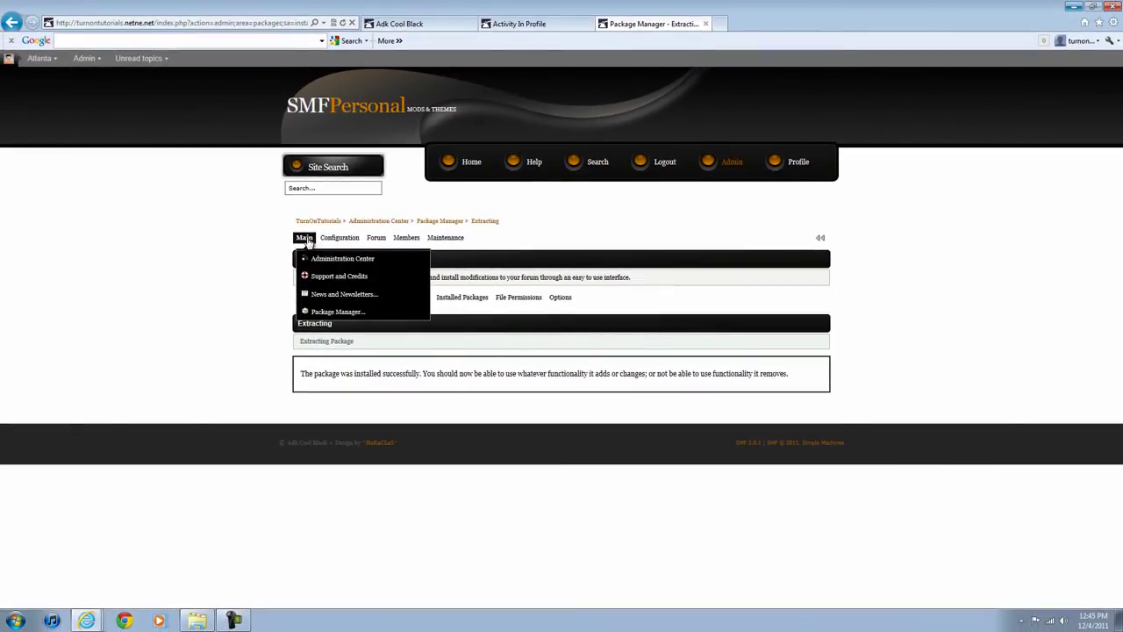
Step: Open the Package Manager and confirm Activity in Profile version 1.1 is installed
left_click(470, 164)
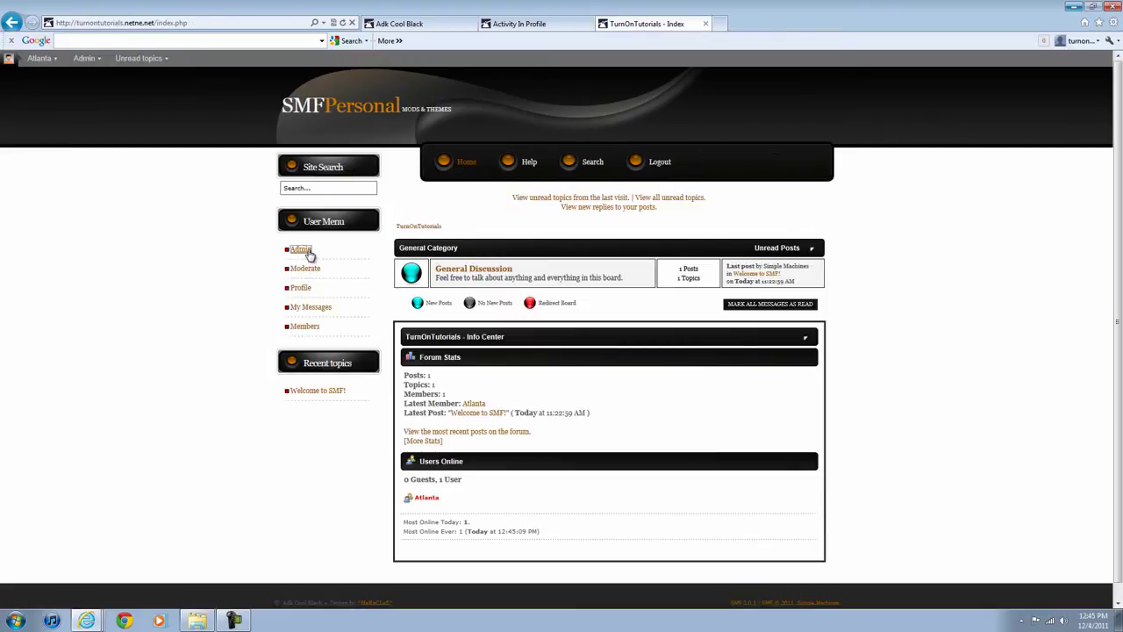
left_click(300, 249)
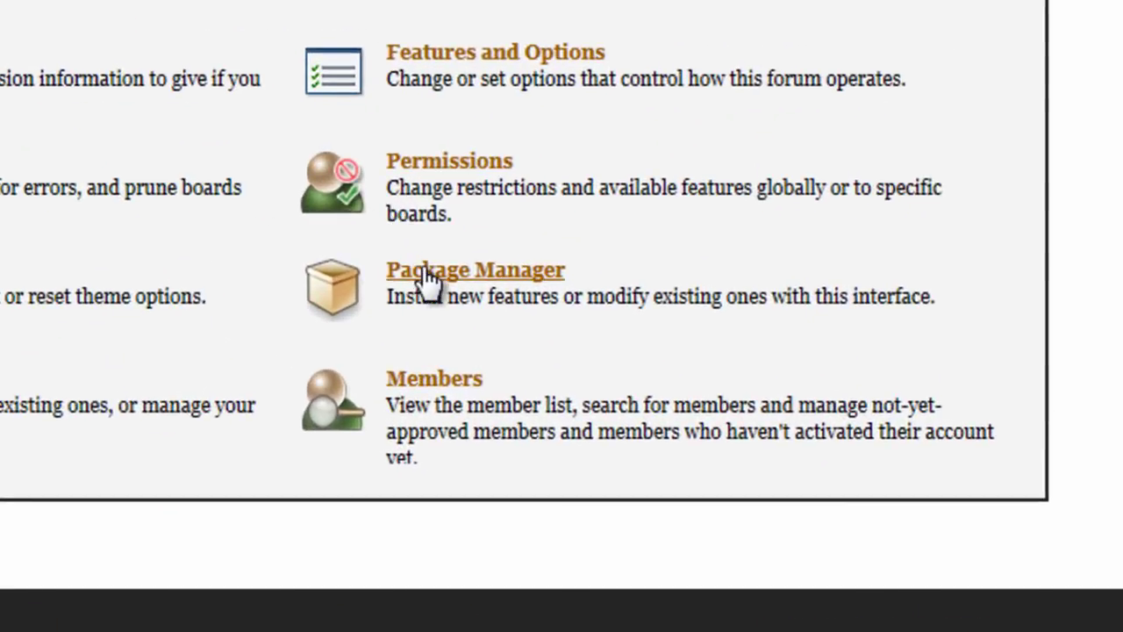
left_click(604, 554)
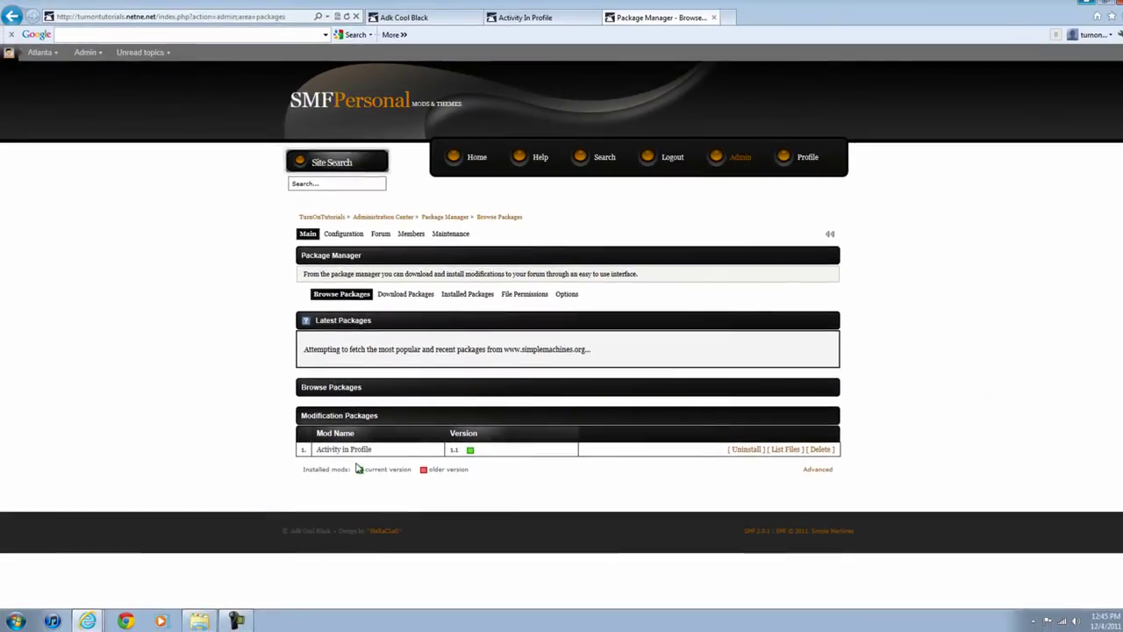
left_click_drag(372, 448, 321, 451)
left_click(321, 451)
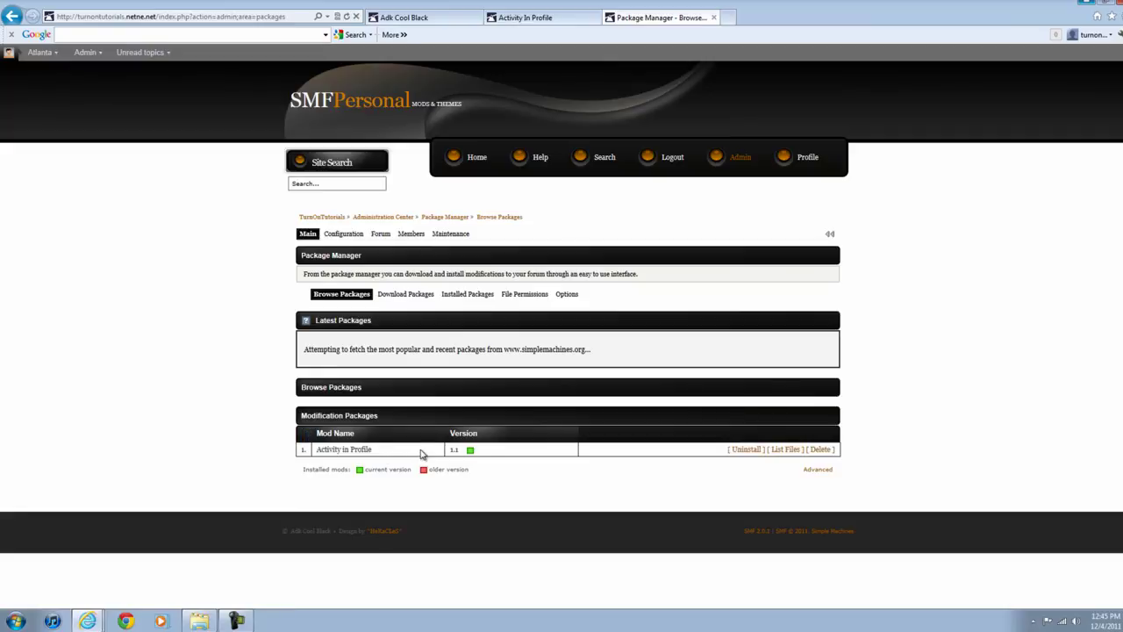
left_click_drag(464, 450, 457, 457)
left_click(457, 457)
Step: Go back to the forum home page and open the administrator's profile summary
left_click(477, 160)
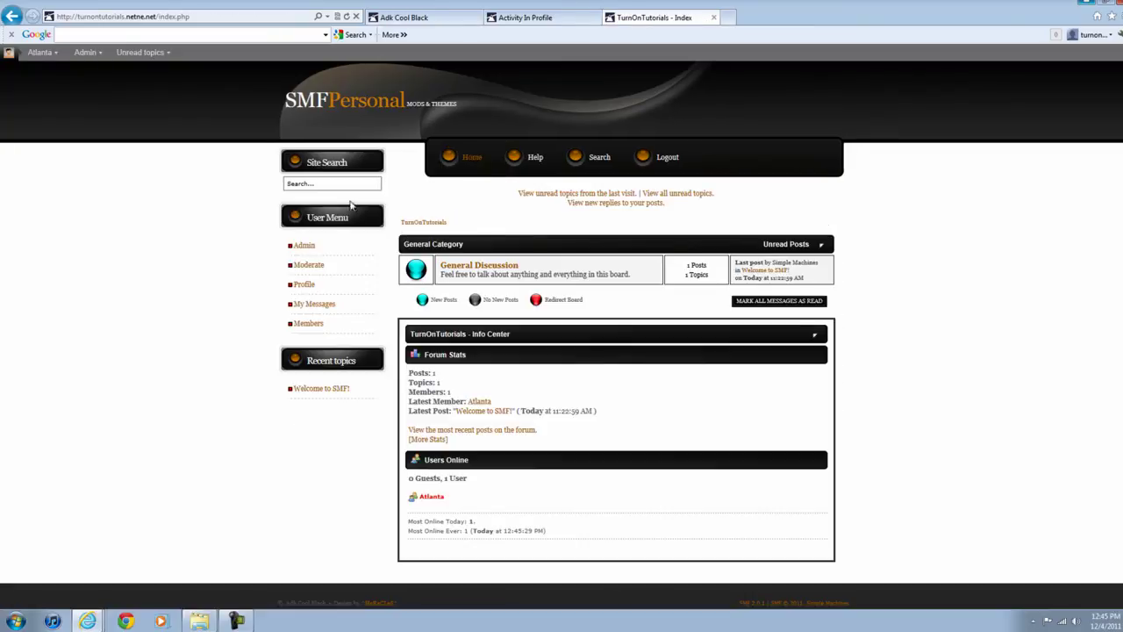
left_click(305, 285)
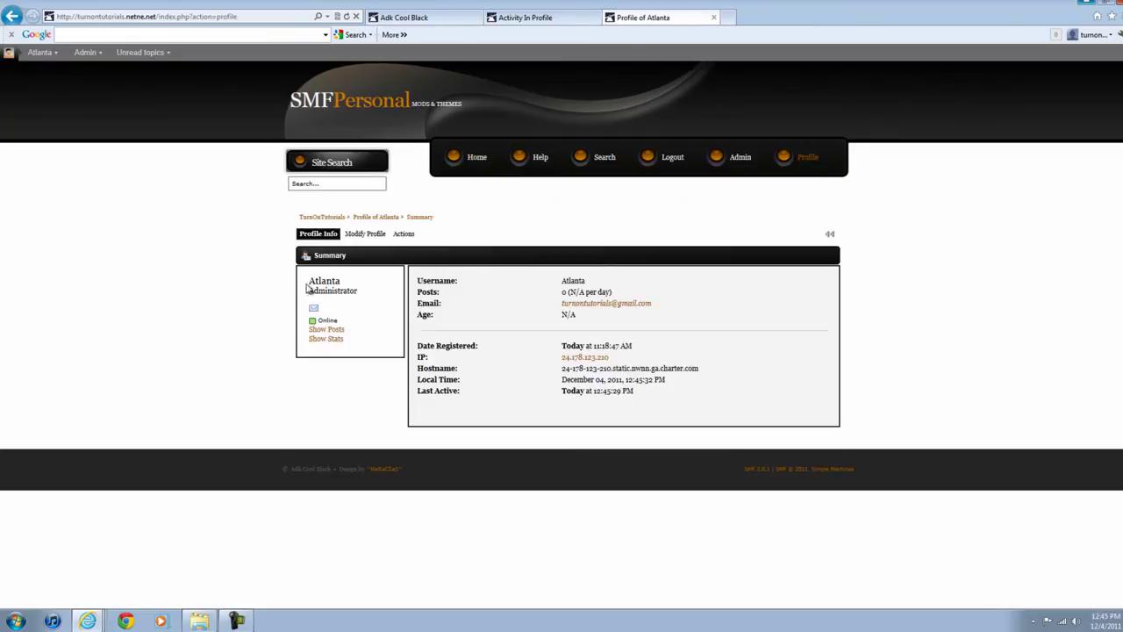